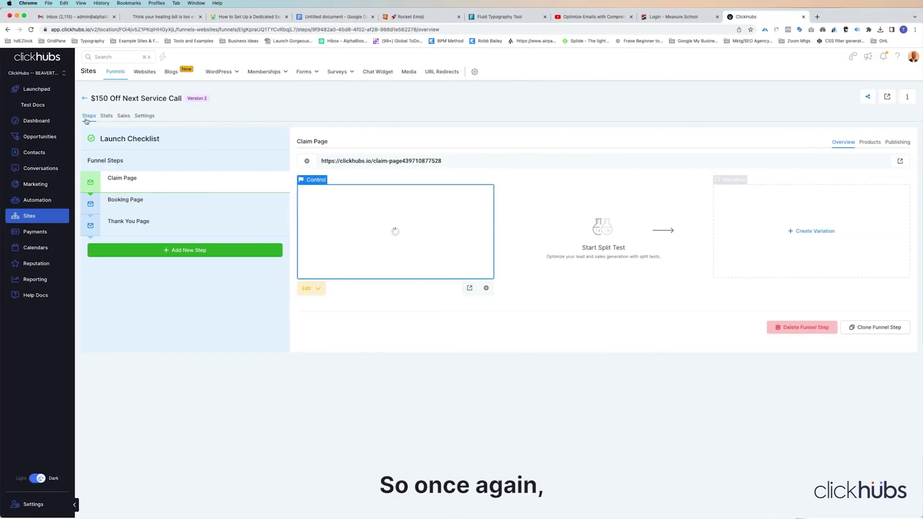
- Review the funnel's domain and path settings, and the Claim Page's publishing details
click(139, 116)
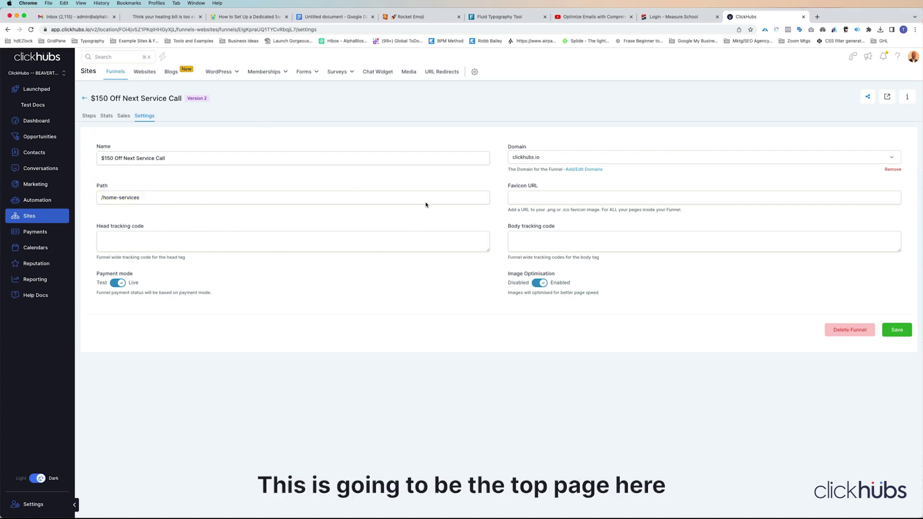
click(89, 117)
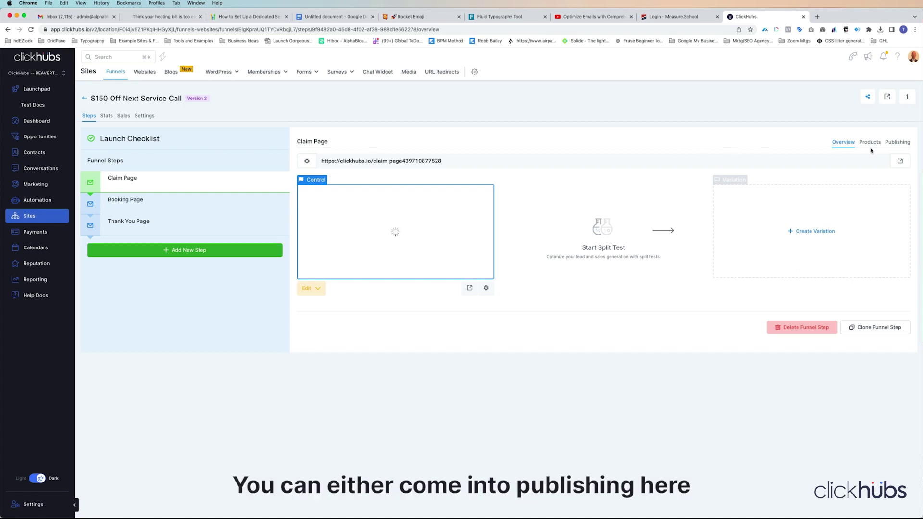
click(894, 143)
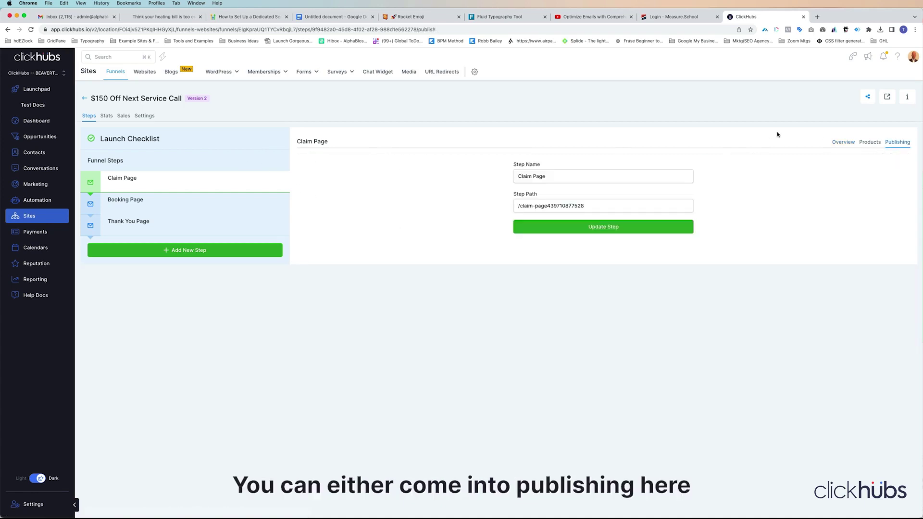
click(841, 143)
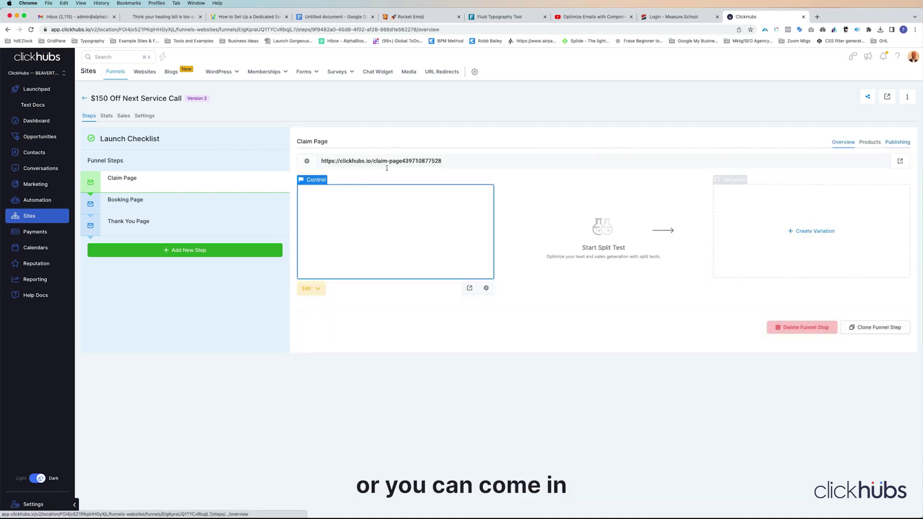
- Set the Claim Page step's path to /claim-page and update the step
click(307, 163)
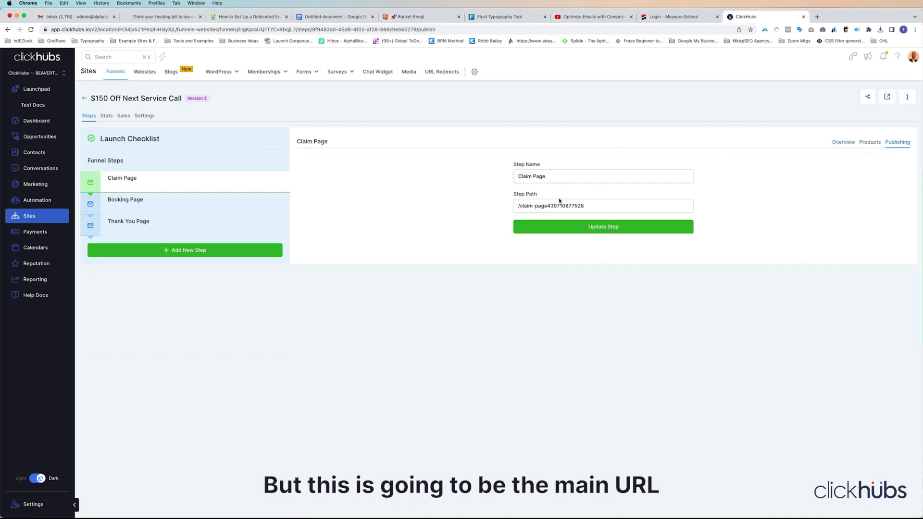
drag(548, 206, 611, 209)
key(BackSpace)
click(605, 228)
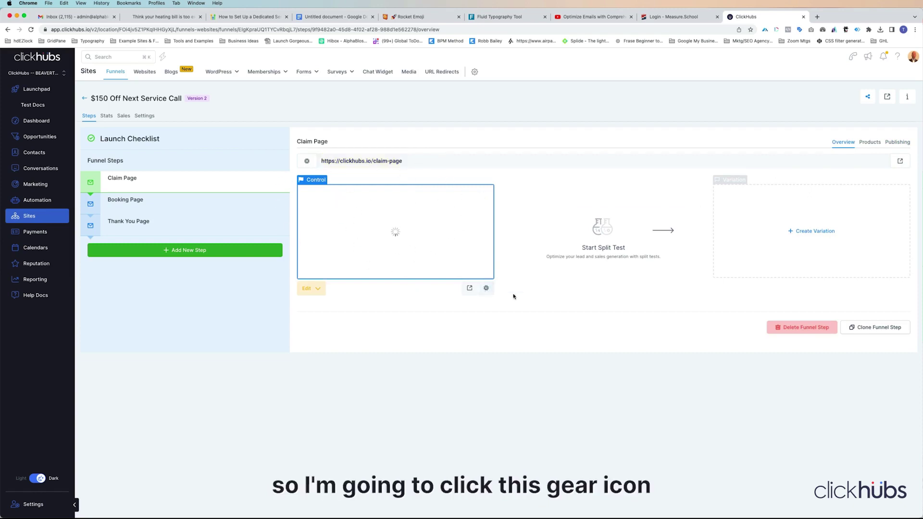
- Remove the trailing digits from the control page's path and update the page
click(487, 290)
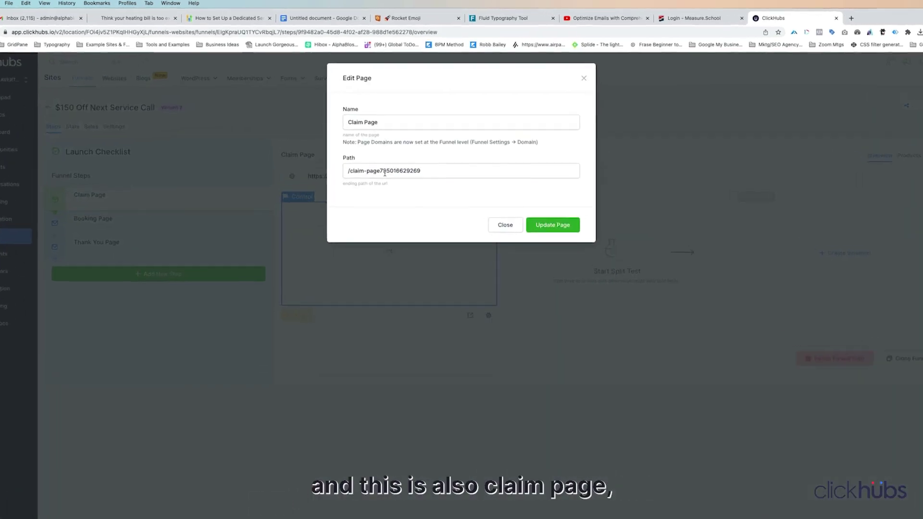
drag(388, 152, 496, 163)
key(BackSpace)
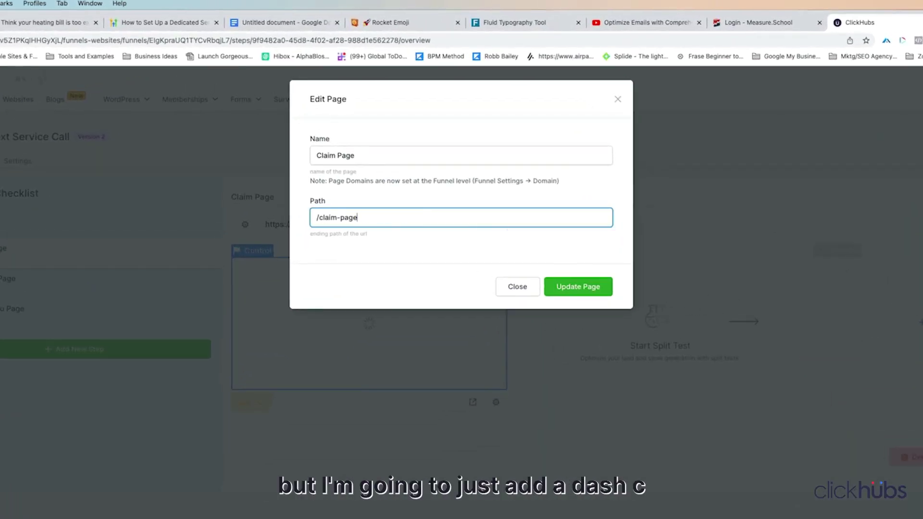
click(576, 288)
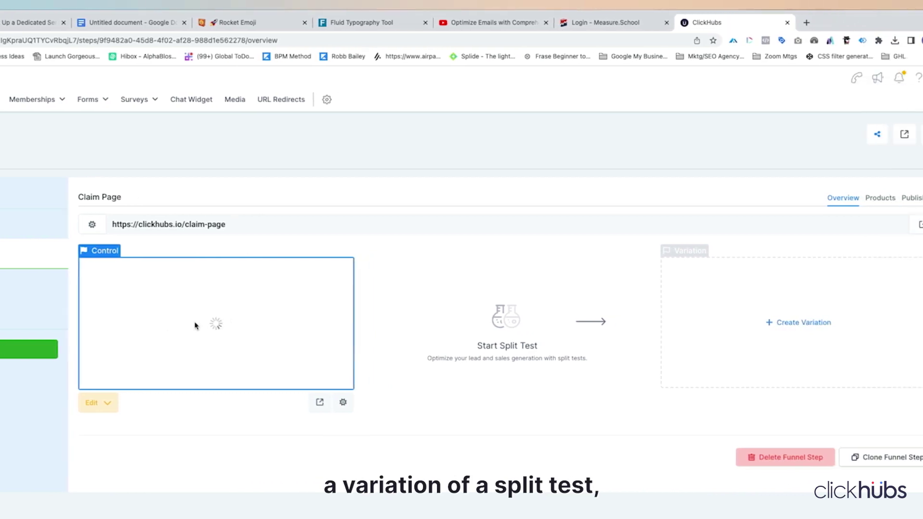
- Create a split test variation of the Claim Page by duplicating the control page
click(766, 323)
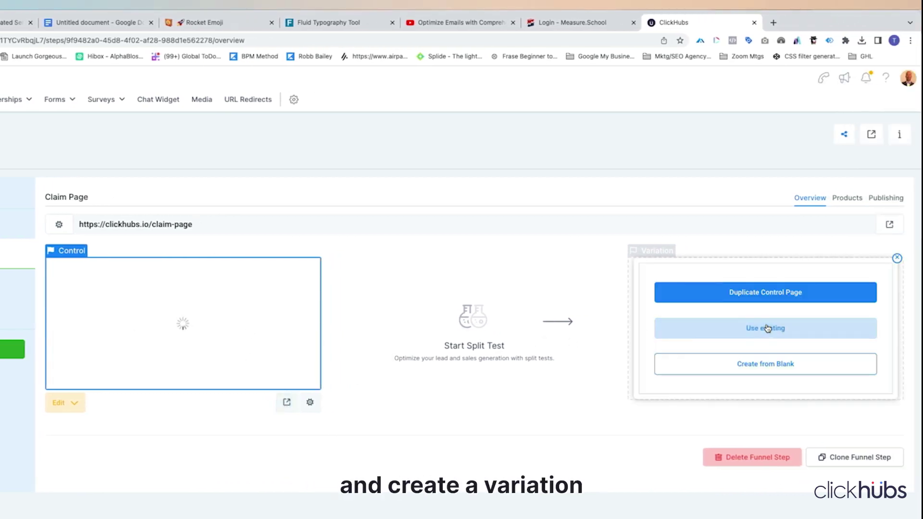
click(769, 297)
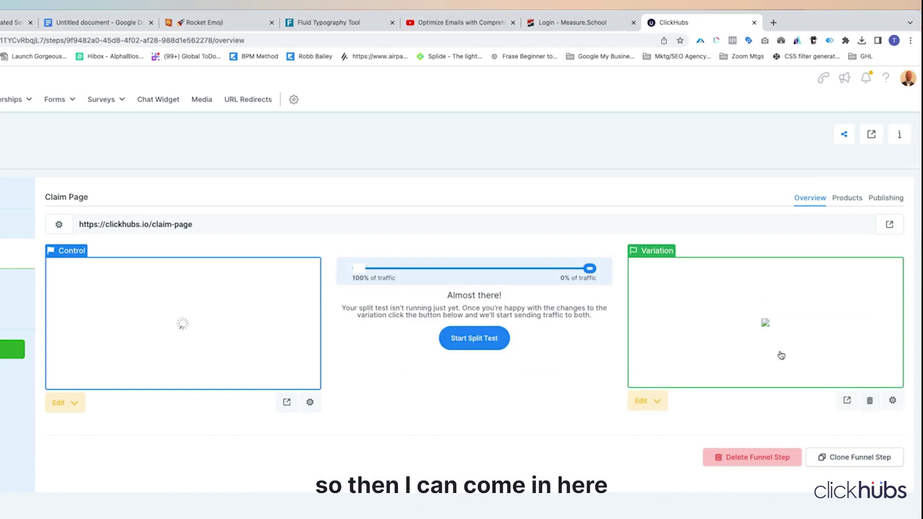
- Add "Ever!!!" to the end of the variation's pest removal headline, save the page and return to the funnel steps
click(765, 323)
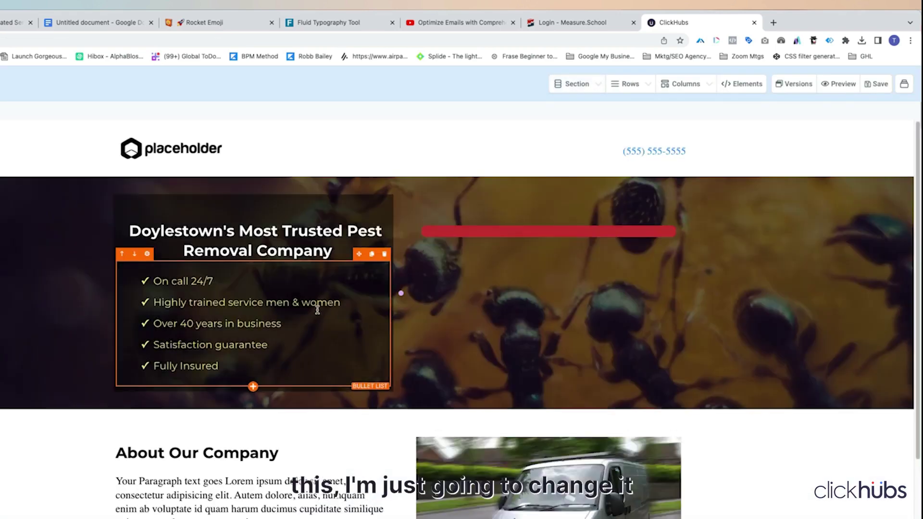
click(190, 238)
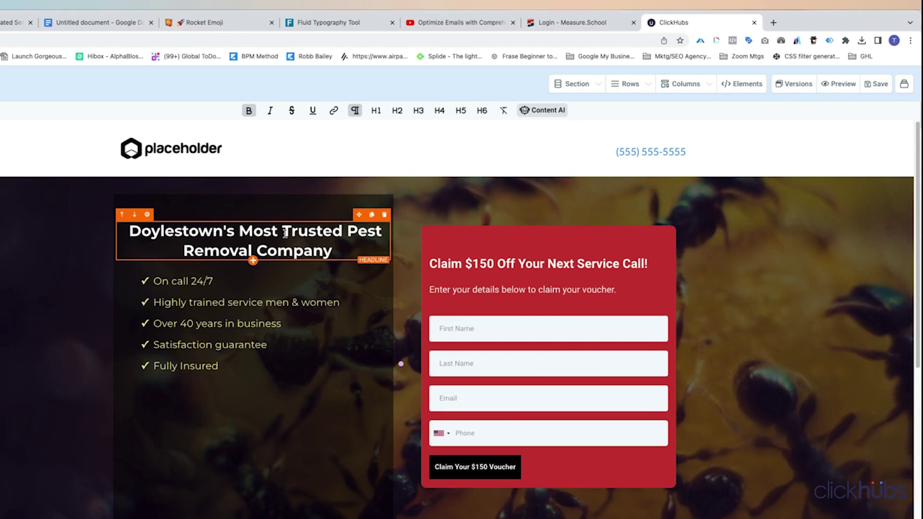
click(336, 251)
text(Ever)
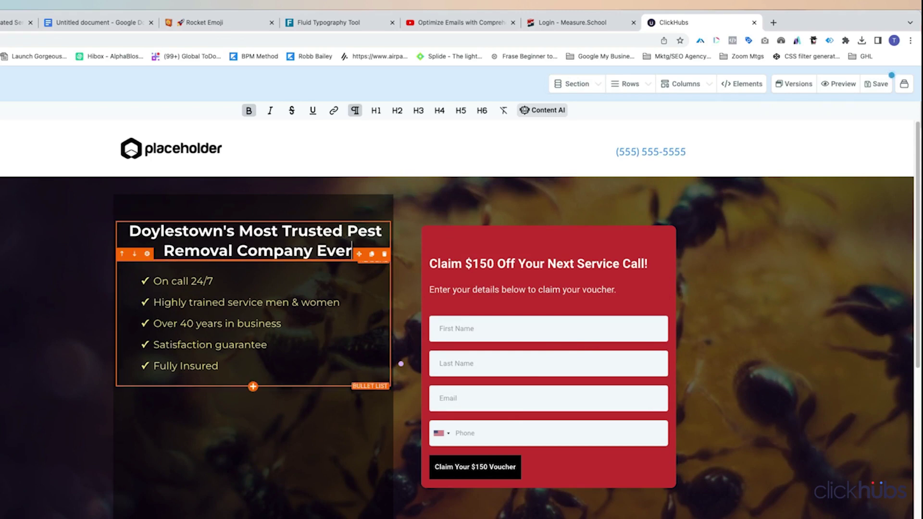
text(!!!)
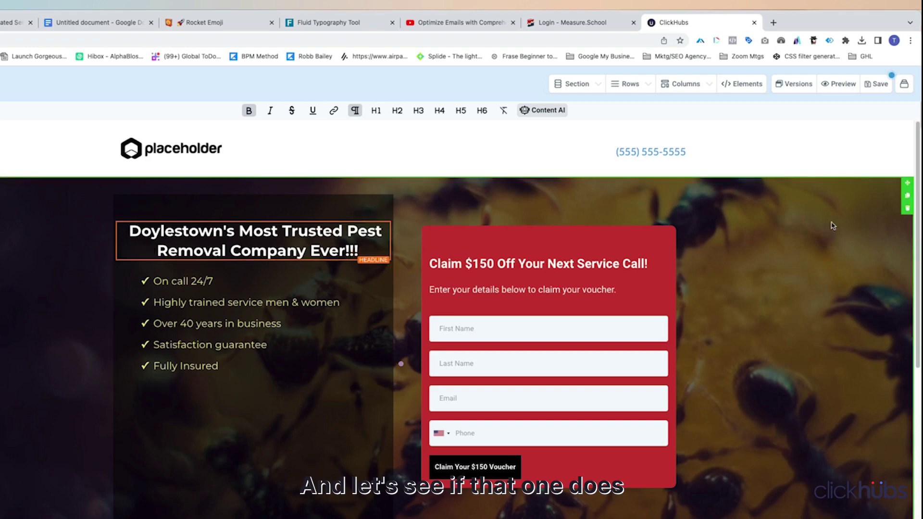
click(876, 83)
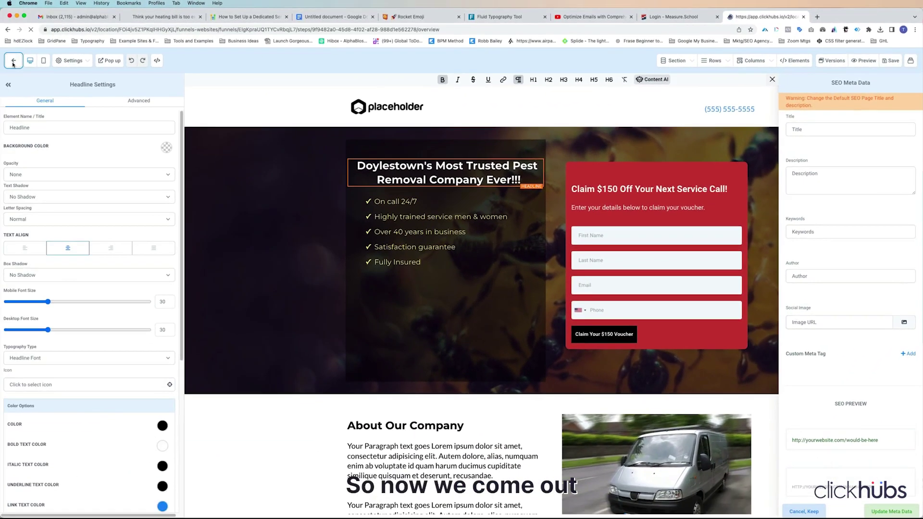
click(13, 61)
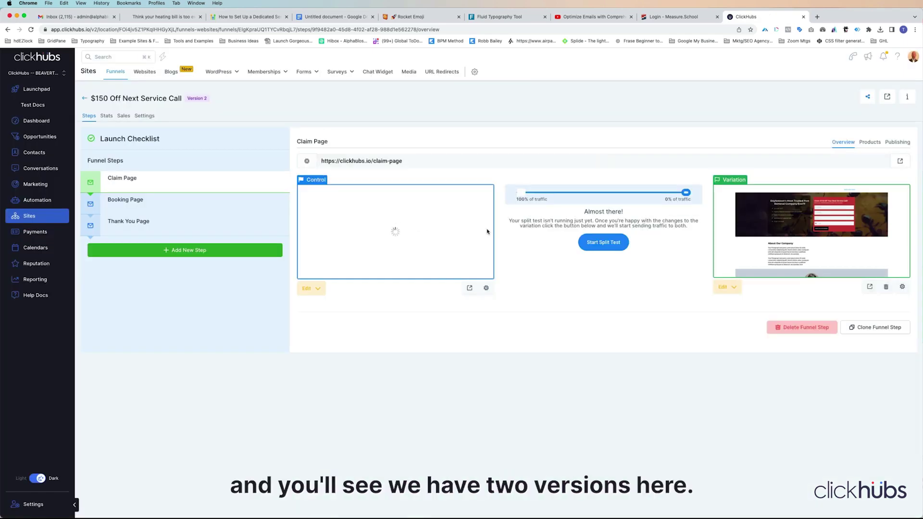
- Open the control page in the editor to check its headline, and return to the funnel steps
click(394, 233)
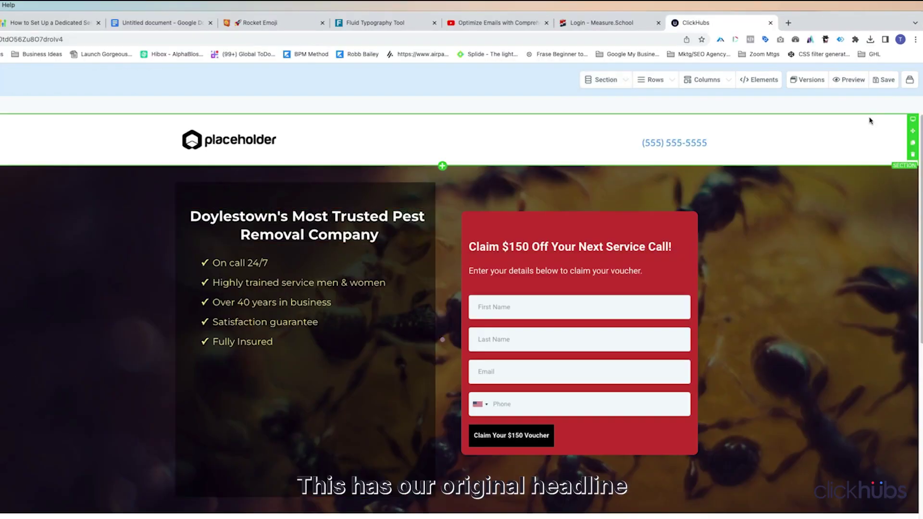
click(869, 120)
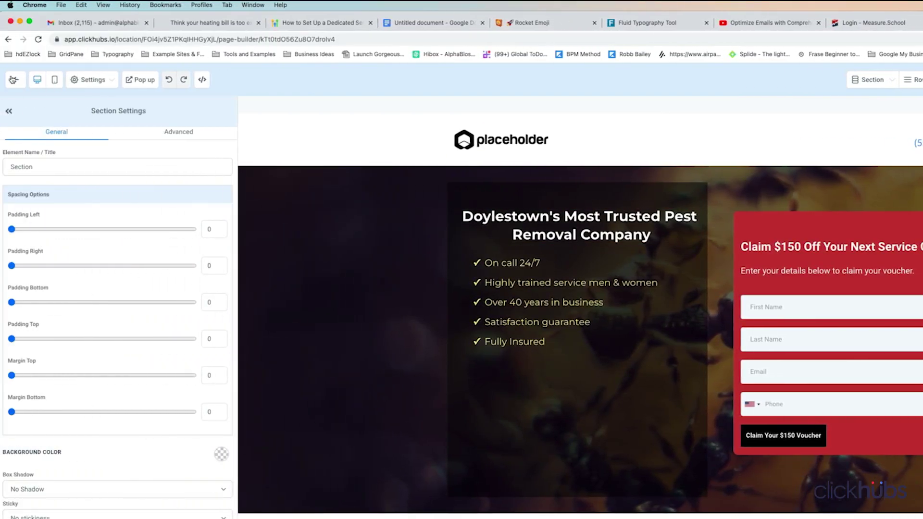
click(13, 80)
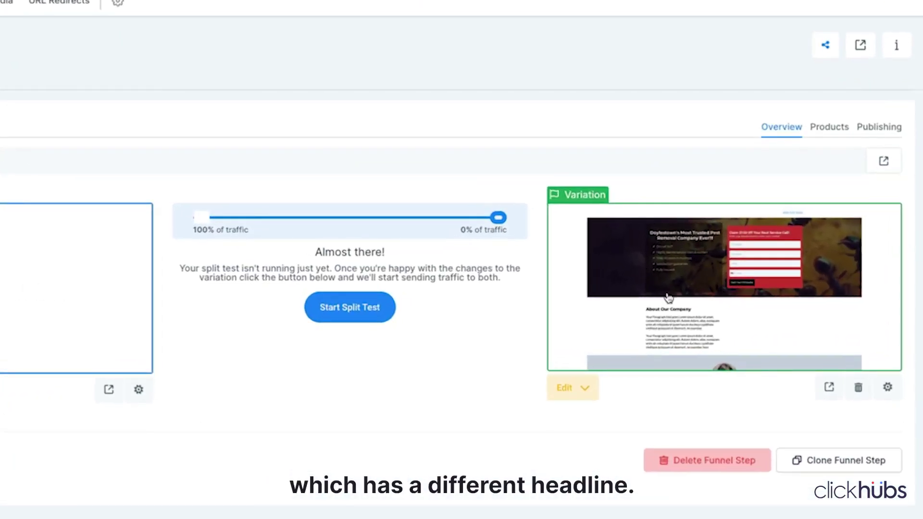
- Set the variation page's path to /claim-page-v1 and update the page
click(888, 389)
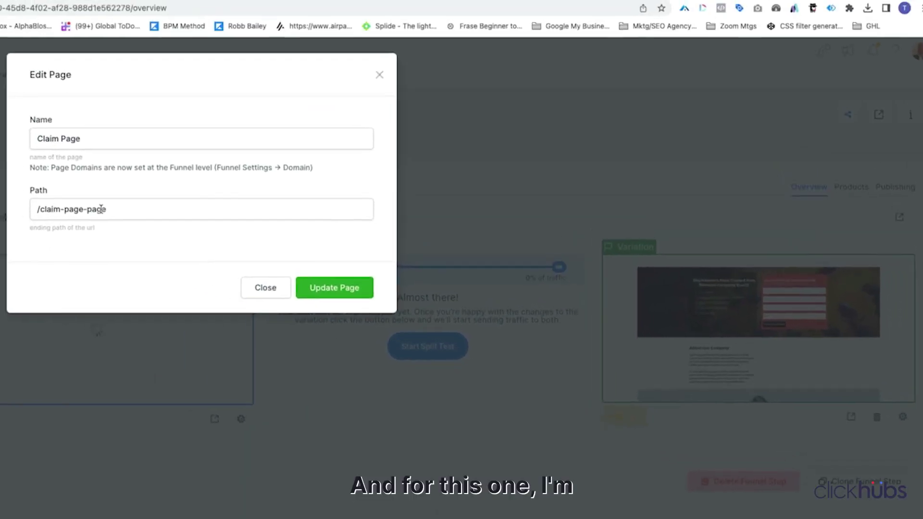
drag(139, 233, 168, 233)
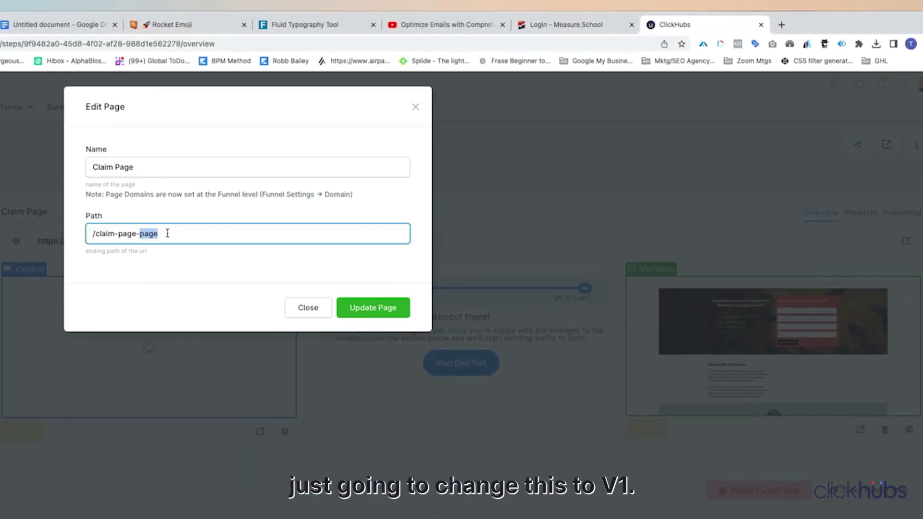
text(v1)
click(370, 309)
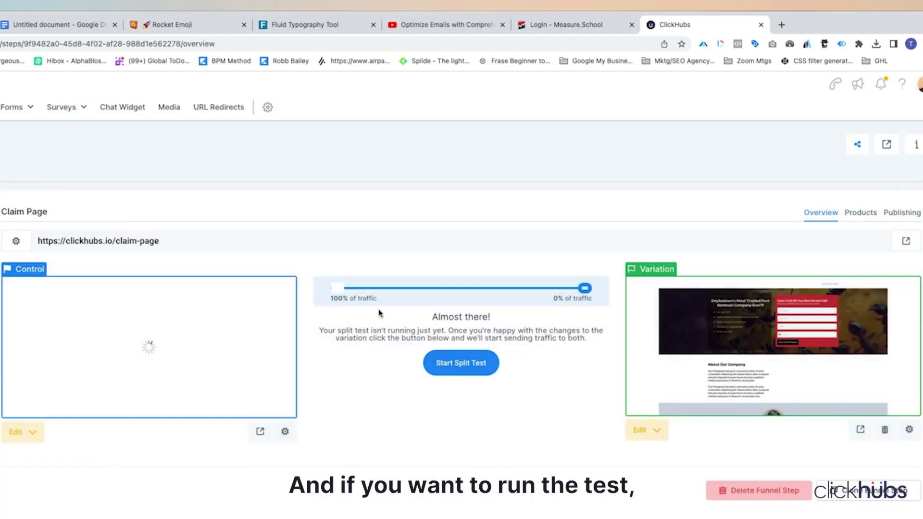
- Split the traffic 50% to the control and 50% to the variation, and apply it to start the split test
drag(583, 289, 461, 289)
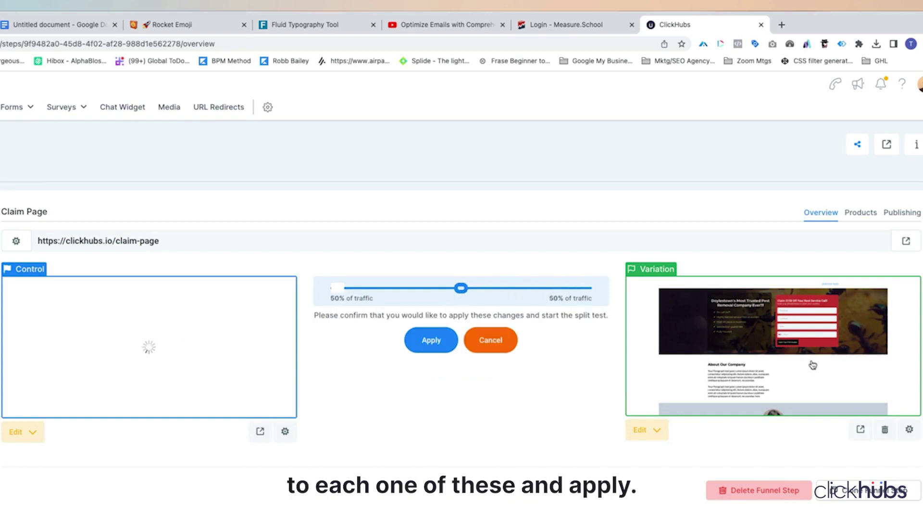
click(429, 344)
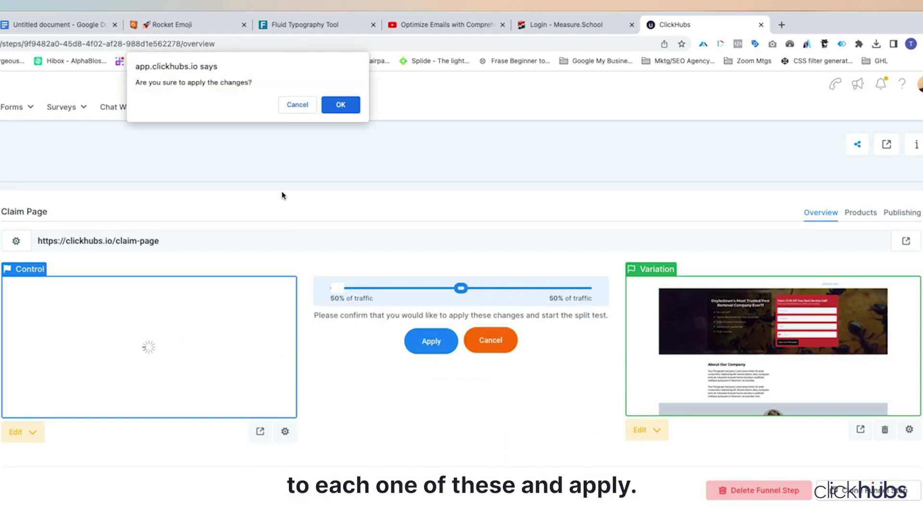
click(339, 105)
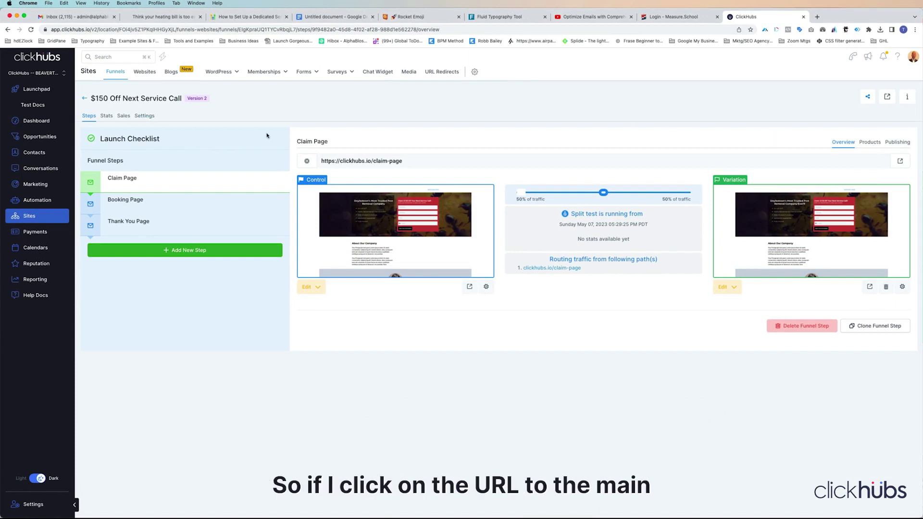
- Open the funnel's live link in an incognito window, check the loaded page's path and headline, and close the window
right_click(886, 98)
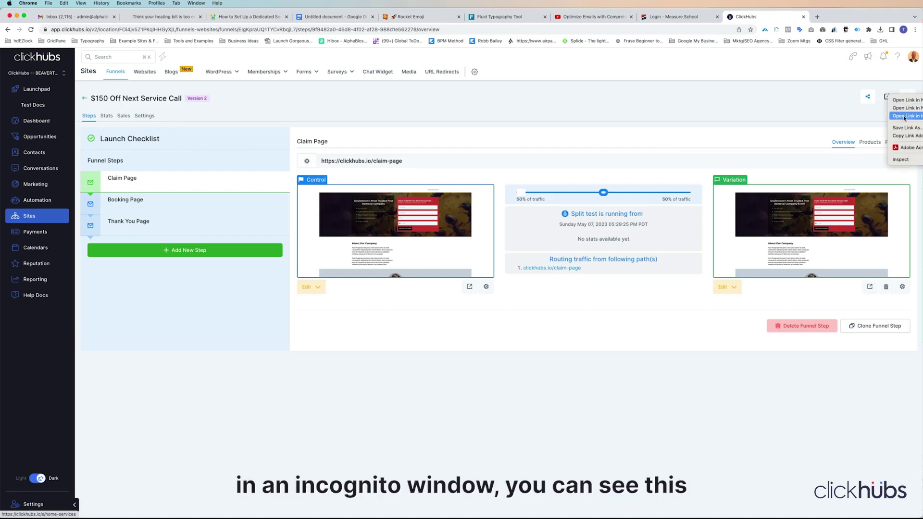
click(903, 116)
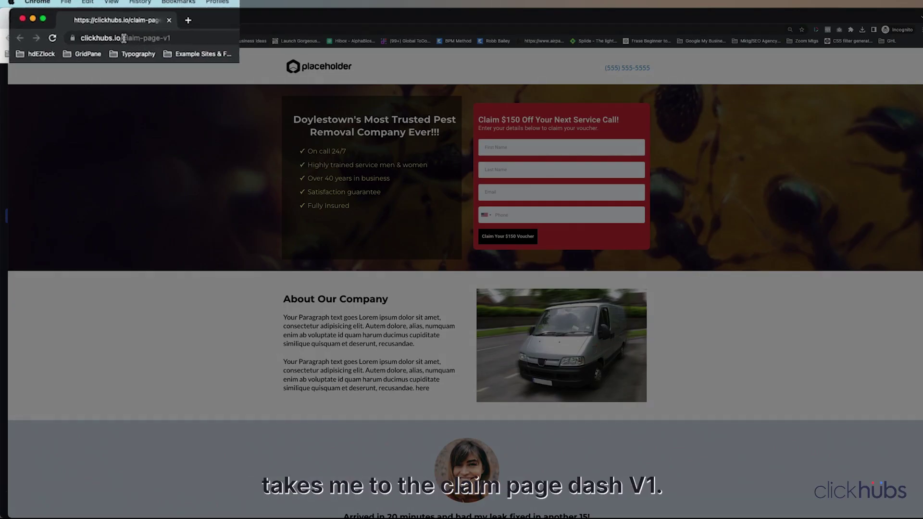
drag(123, 38, 174, 38)
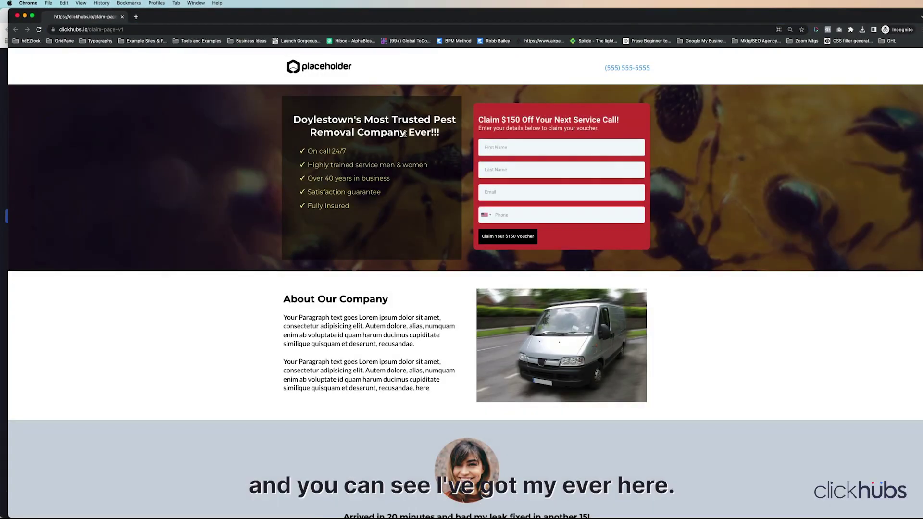
drag(406, 133, 433, 131)
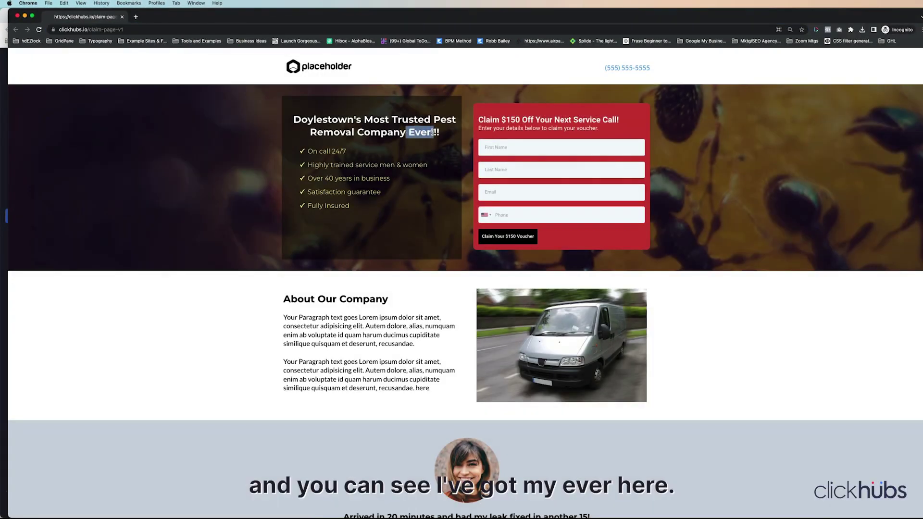
click(18, 16)
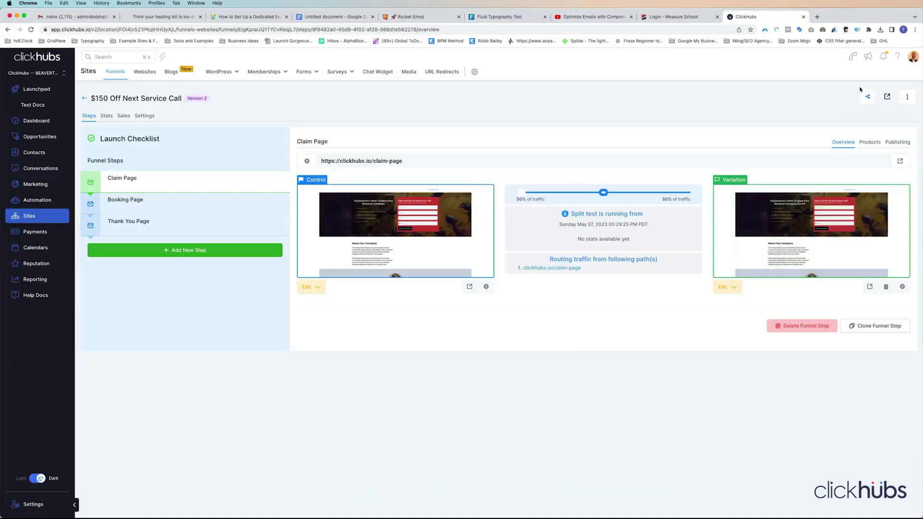
- Open the funnel's live link in two more incognito sessions, checking the loaded page's path and headline and closing the window each time
right_click(887, 97)
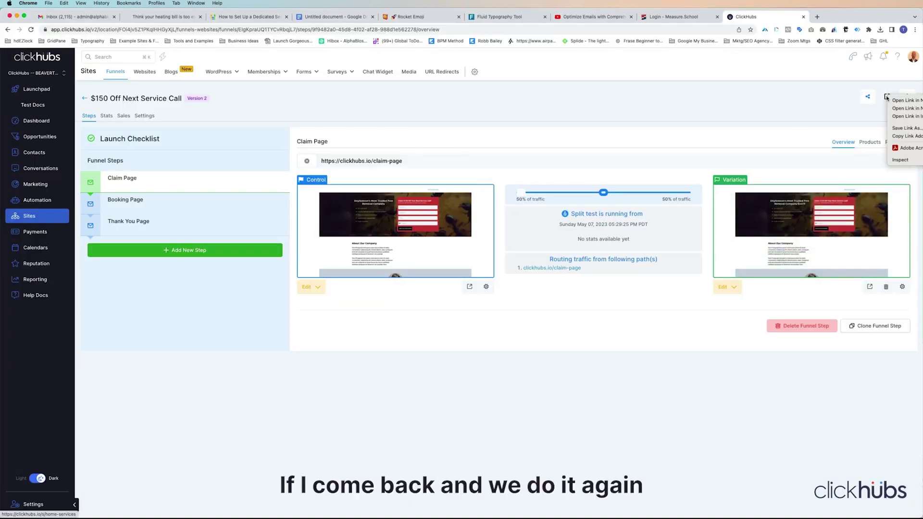
click(906, 116)
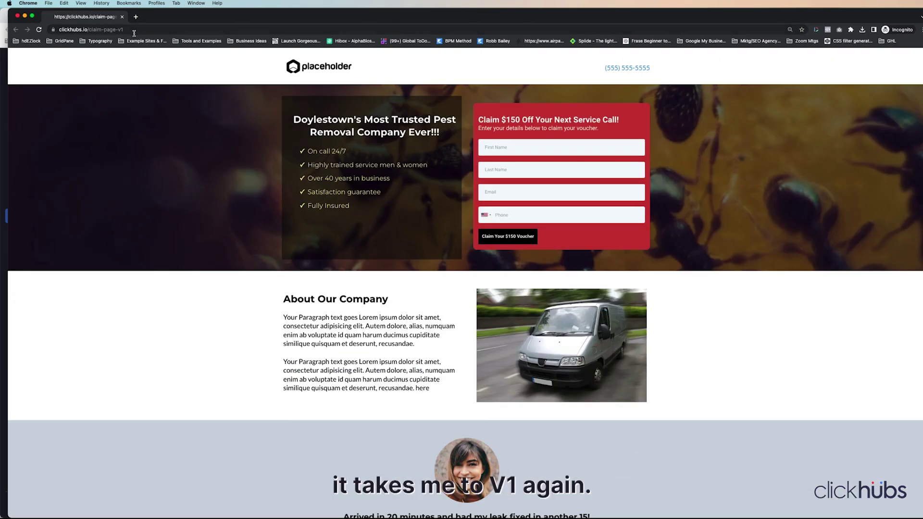
click(121, 17)
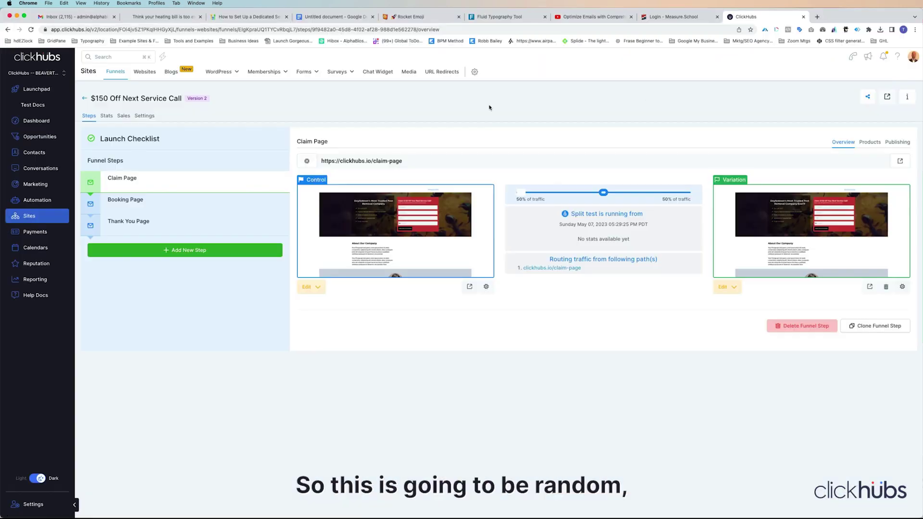
right_click(887, 97)
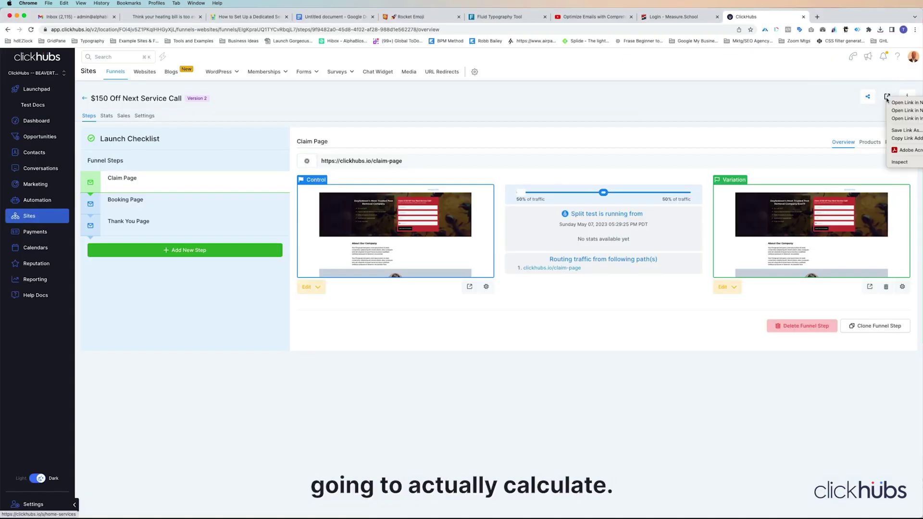
click(905, 119)
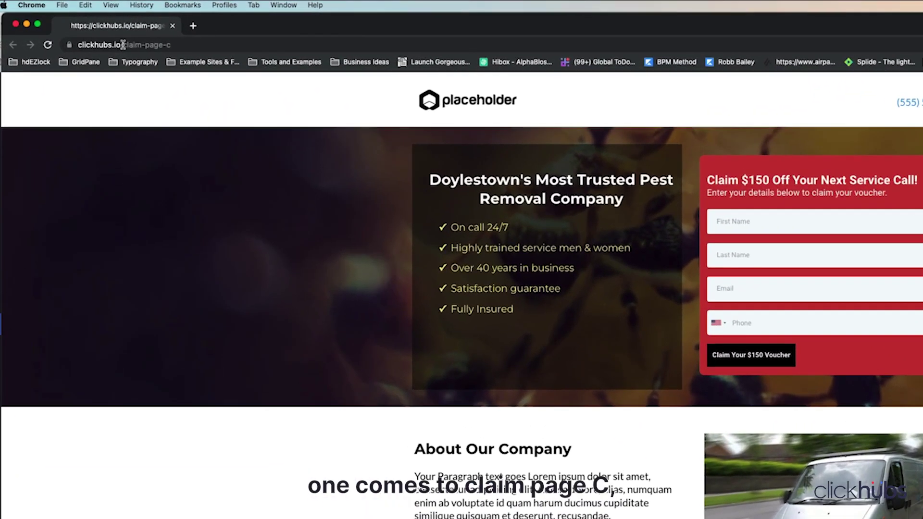
drag(125, 37, 164, 40)
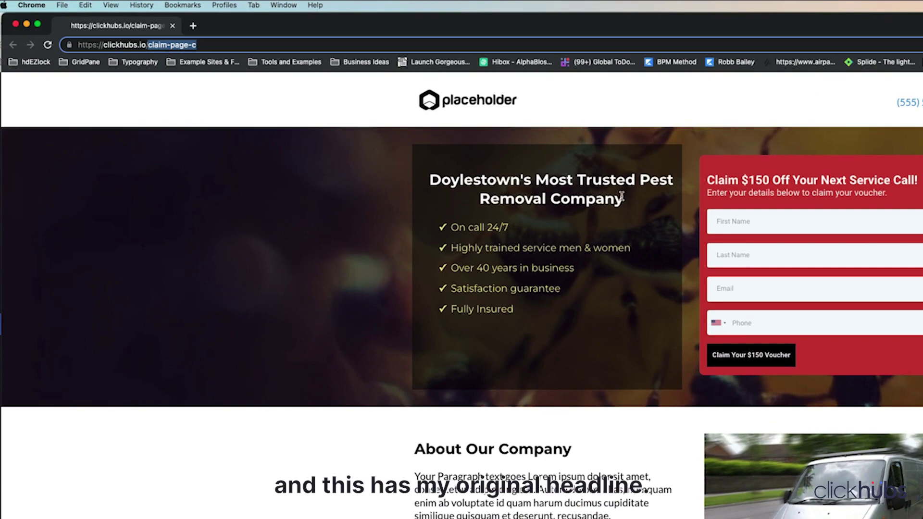
click(15, 24)
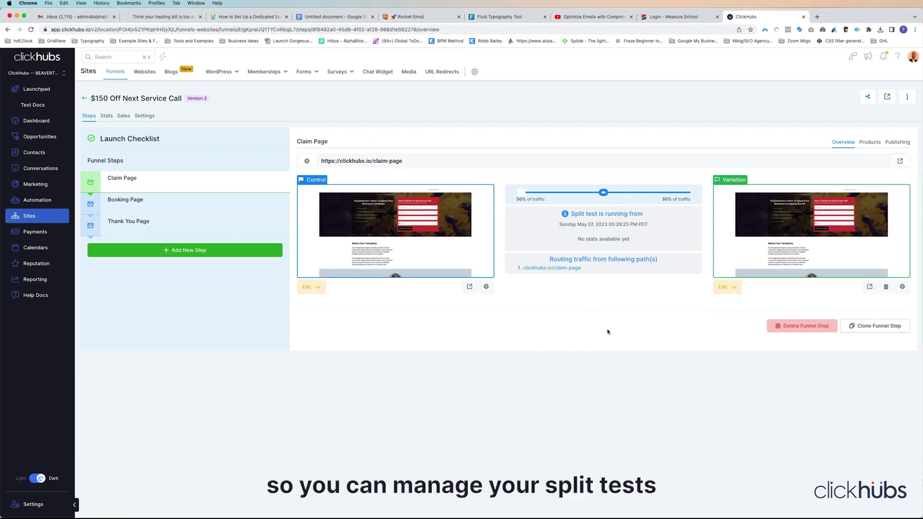
- Open the funnel's stats, expand the Claim Page to compare its control and variation, and return to the funnel steps
click(106, 115)
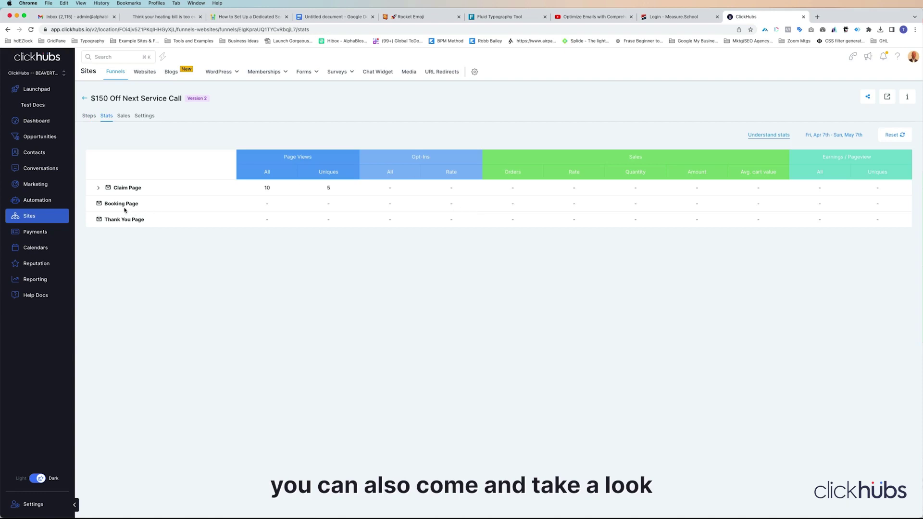
click(123, 188)
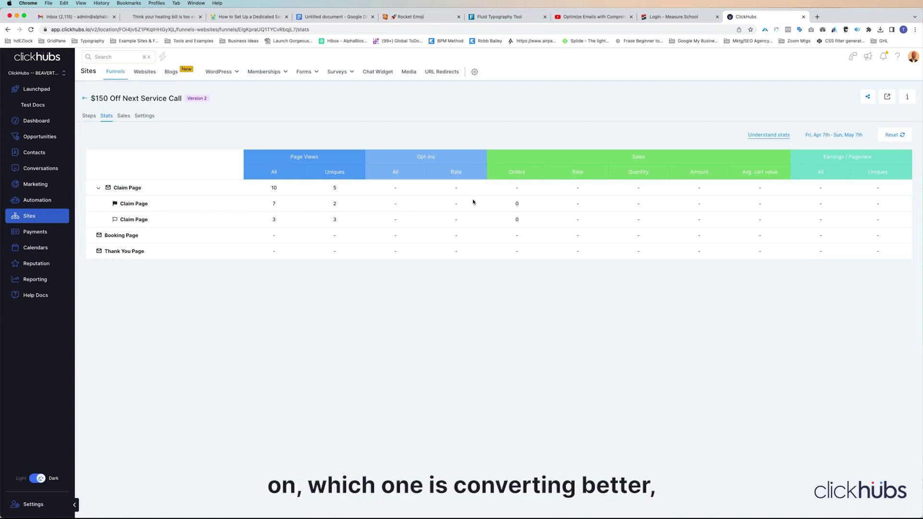
click(88, 118)
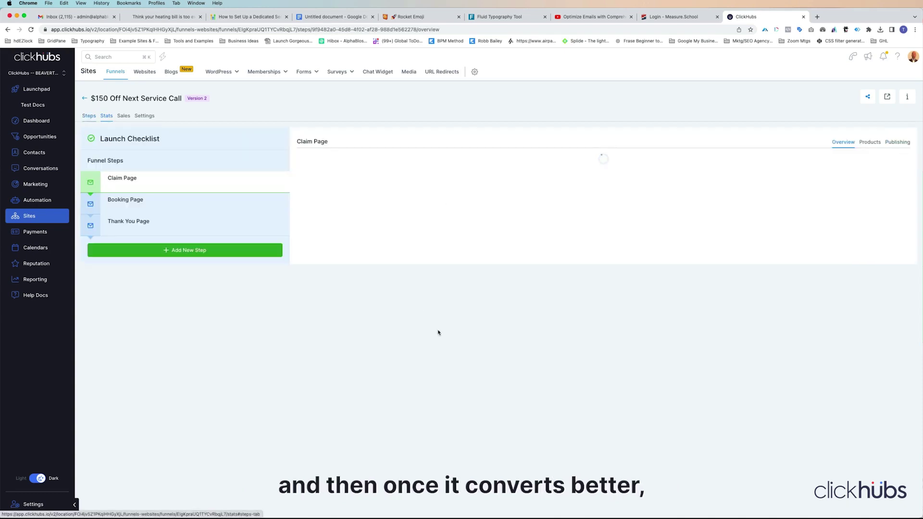
- Check the winner options on the Claim Page's variation and control, and highlight the step's main URL
mouse_move(822, 226)
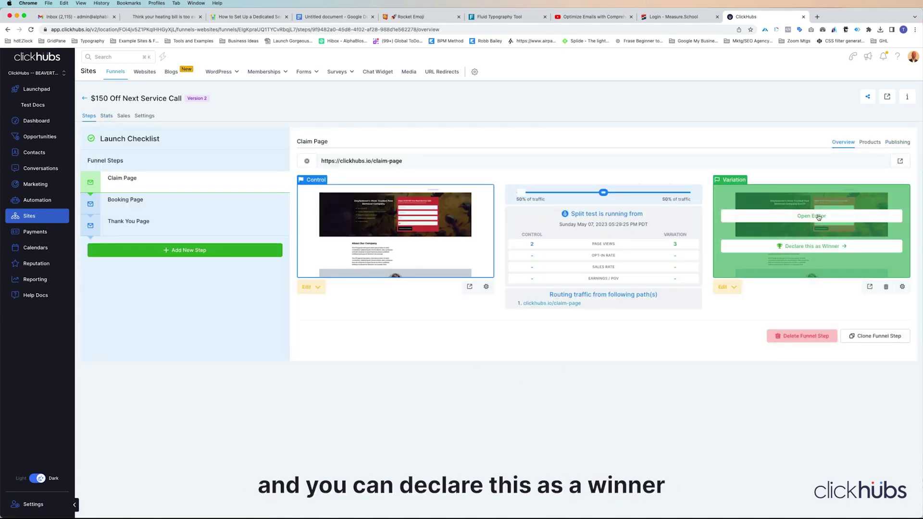
mouse_move(385, 250)
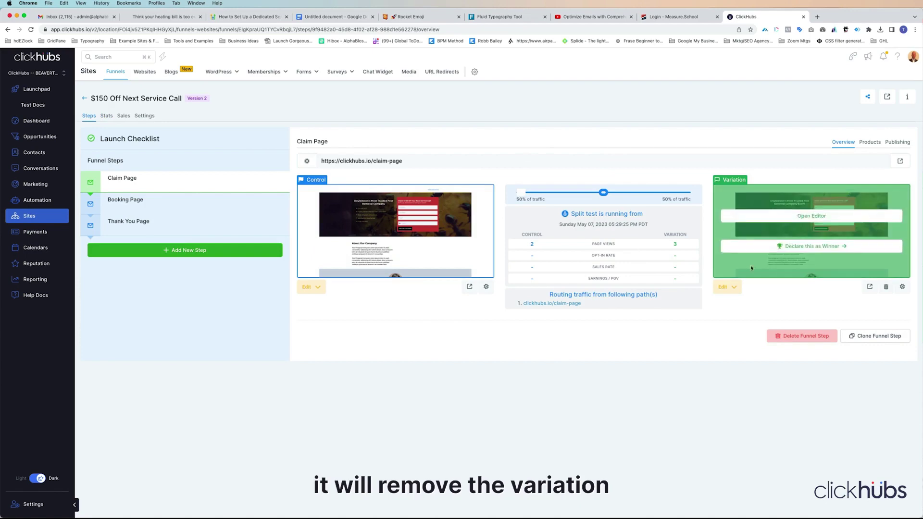
mouse_move(408, 226)
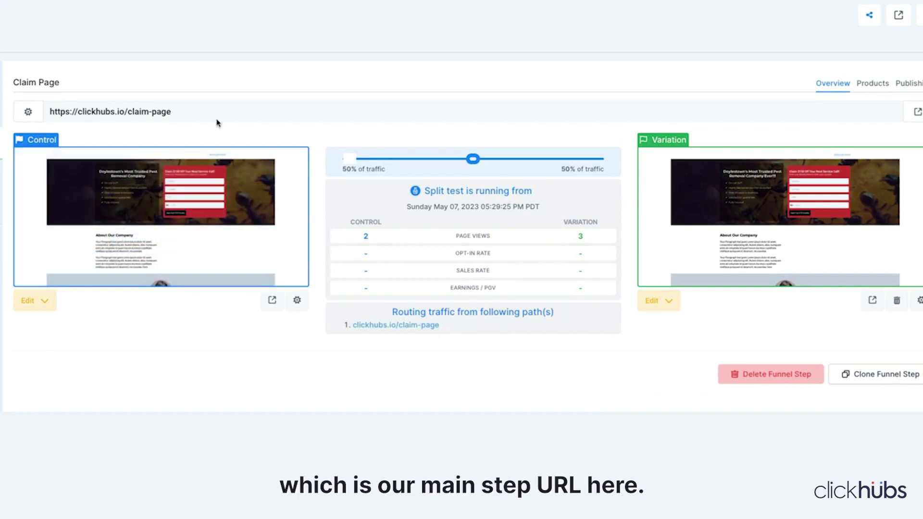
triple_click(72, 110)
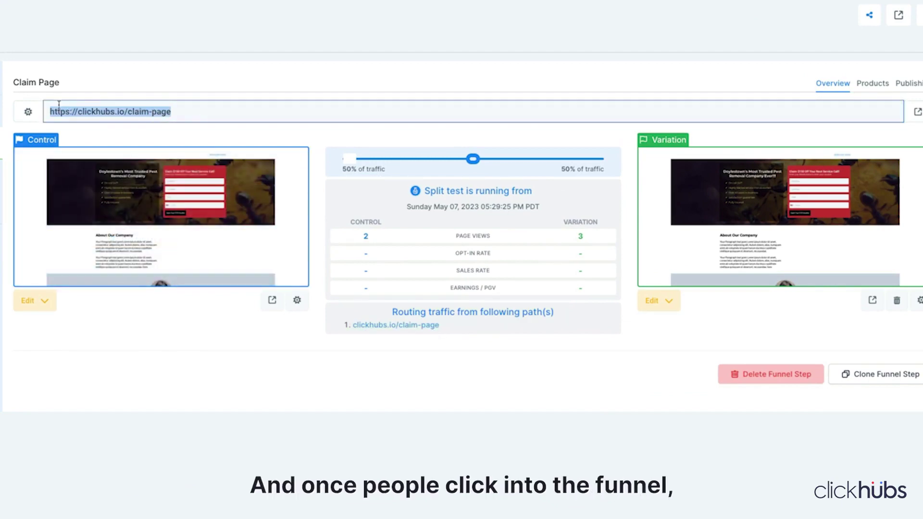
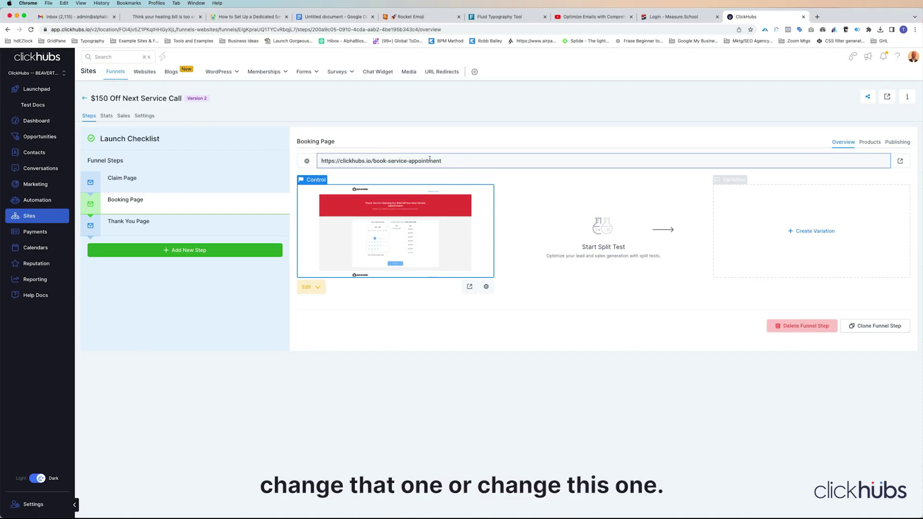
triple_click(374, 161)
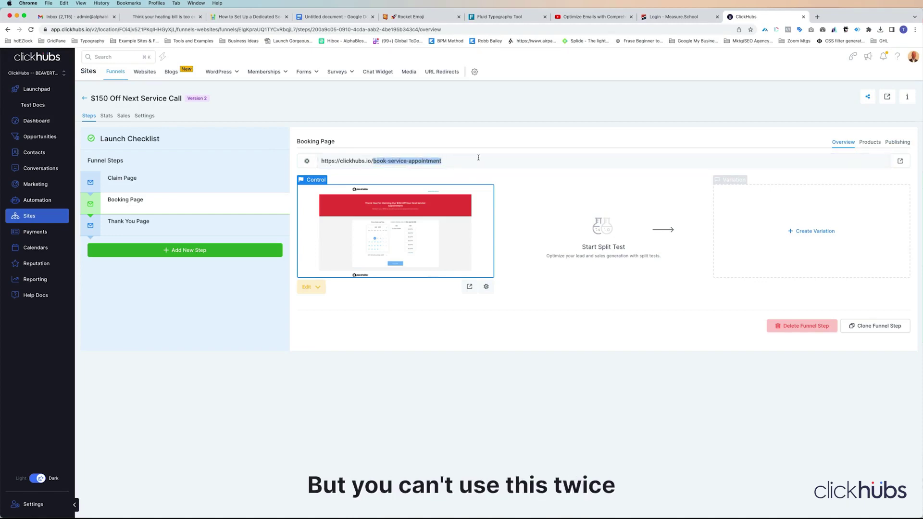
click(540, 186)
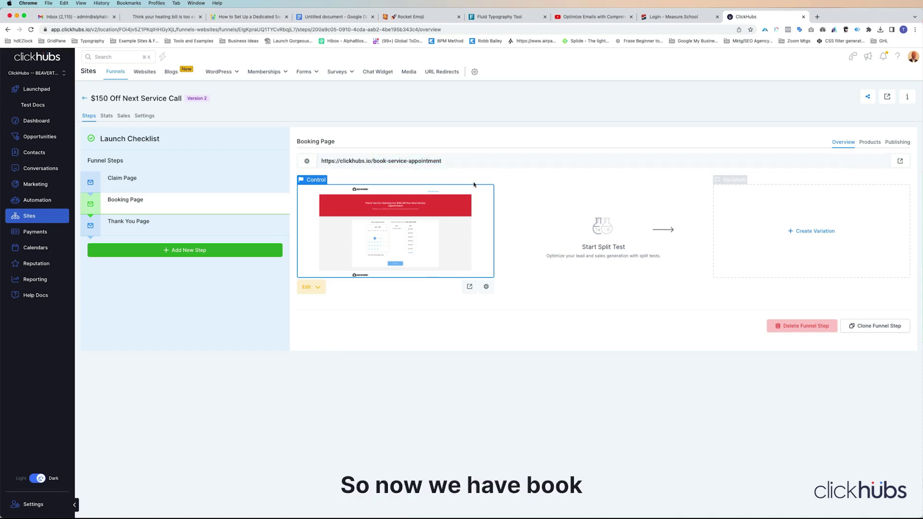
click(485, 287)
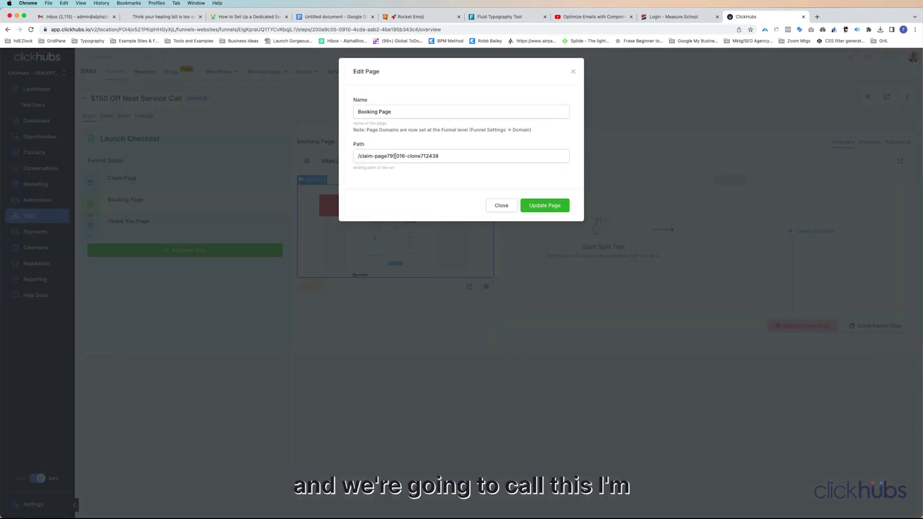
click(500, 206)
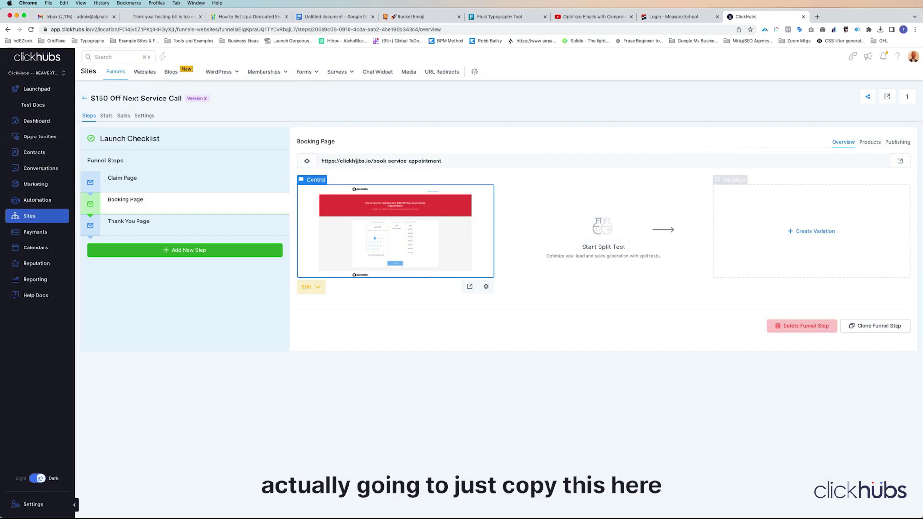
- Copy book-service-appointment from the Booking Page's step URL, set the control page's path to /book-service-appointment-c, and update the page
drag(373, 161, 453, 161)
key(super+c)
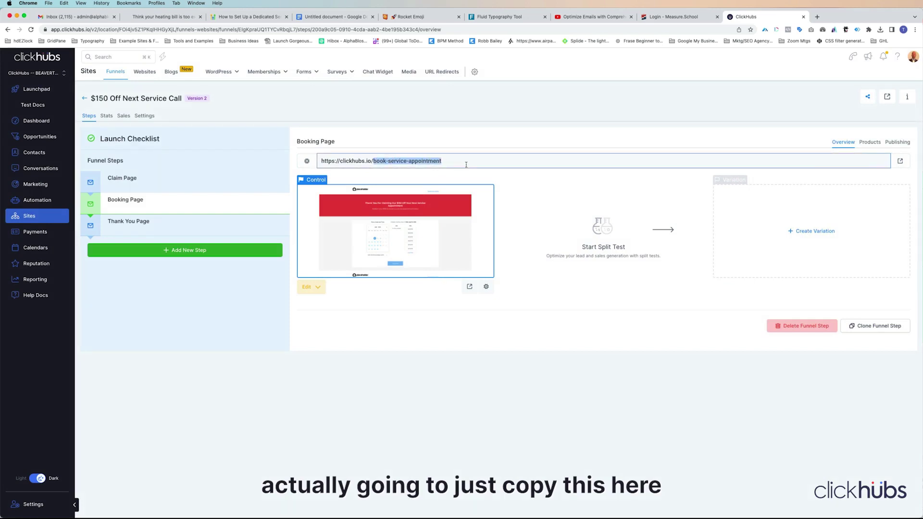
click(486, 287)
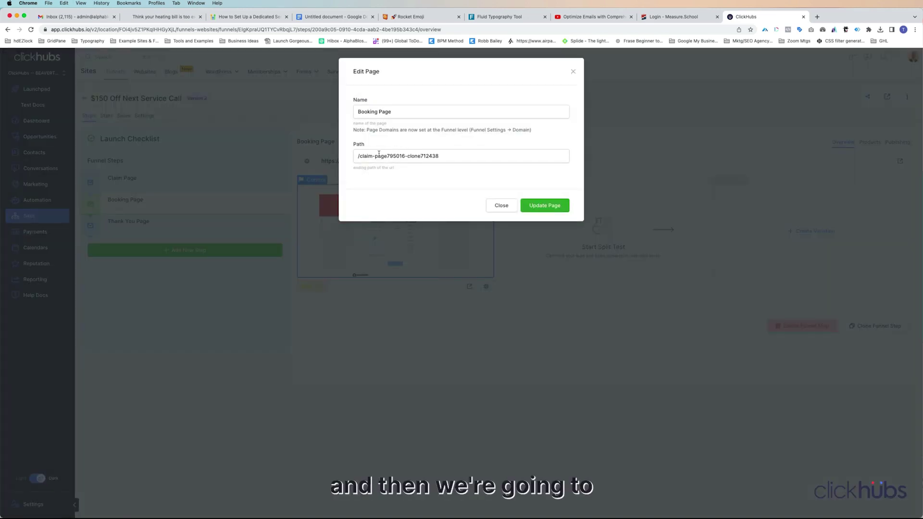
drag(361, 157, 472, 157)
key(super+v)
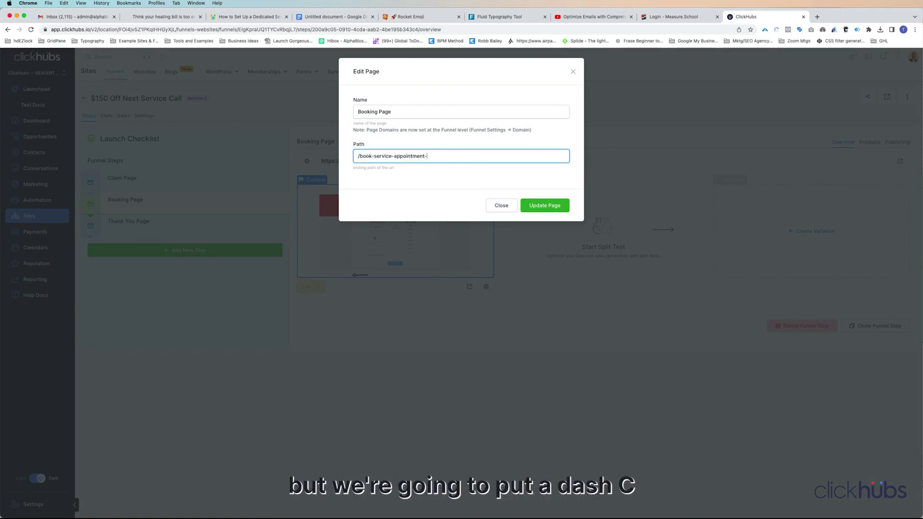
text(-c)
click(546, 206)
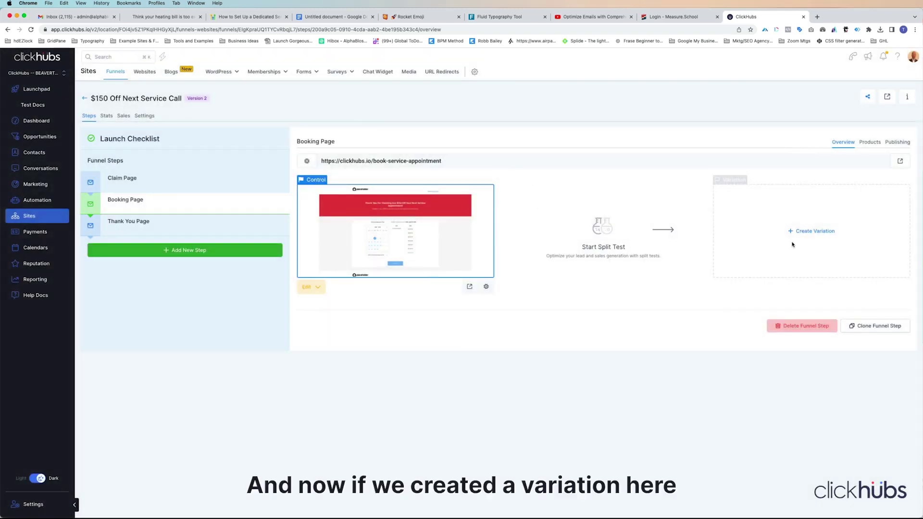
- Create a Booking Page variation by duplicating the control page, and update its path to /book-service-appointment-v1
click(810, 232)
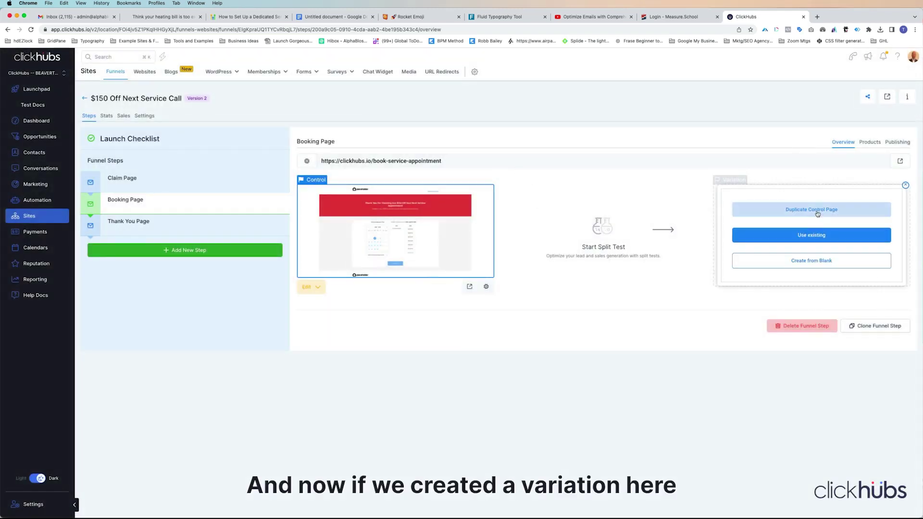
click(817, 210)
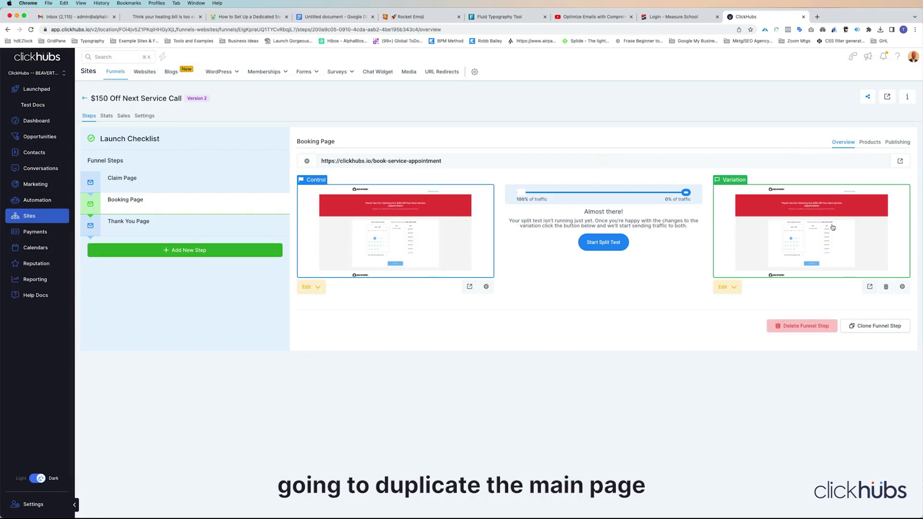
click(902, 288)
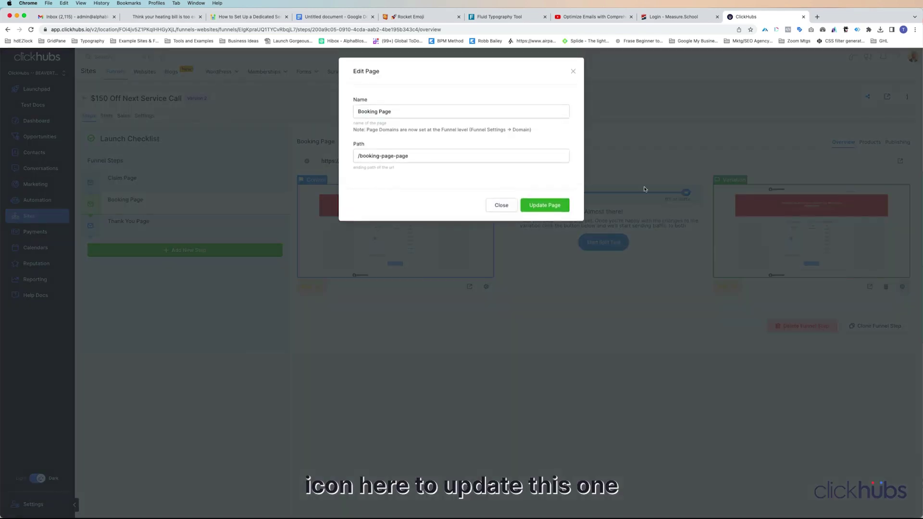
click(403, 157)
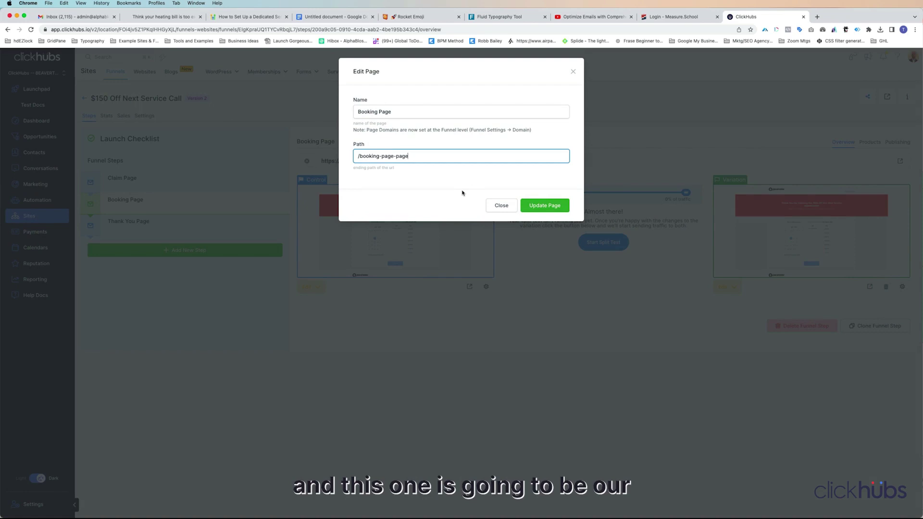
key(BackSpace)
key(BackSpace)
key(BackSpace)
key(BackSpace)
key(BackSpace)
key(BackSpace)
text(ook-service-appointment-v1)
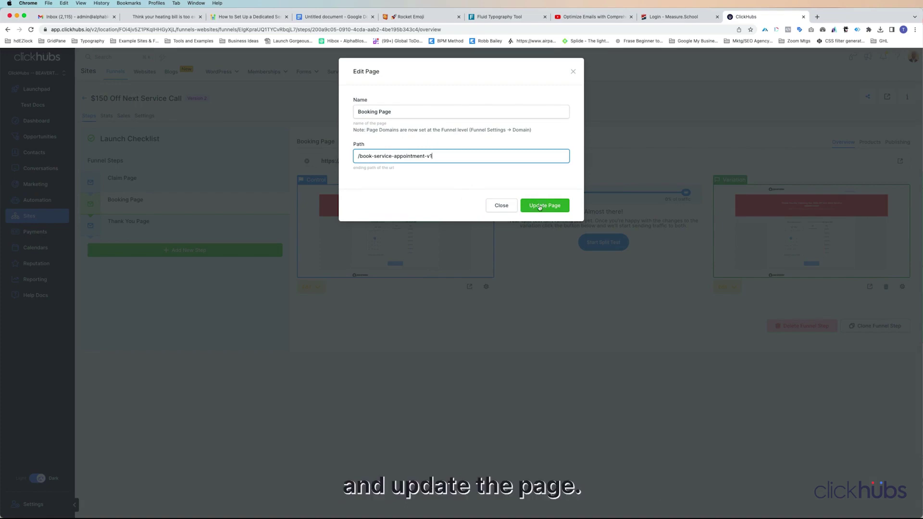
click(546, 206)
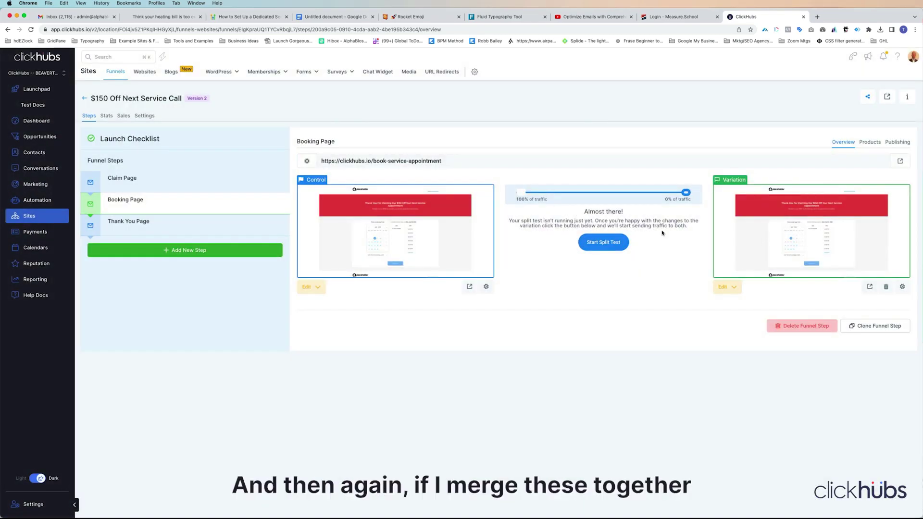
- Split the Booking Page's traffic 50% to the control and 50% to the variation, and apply it to start the split test
drag(690, 193, 603, 192)
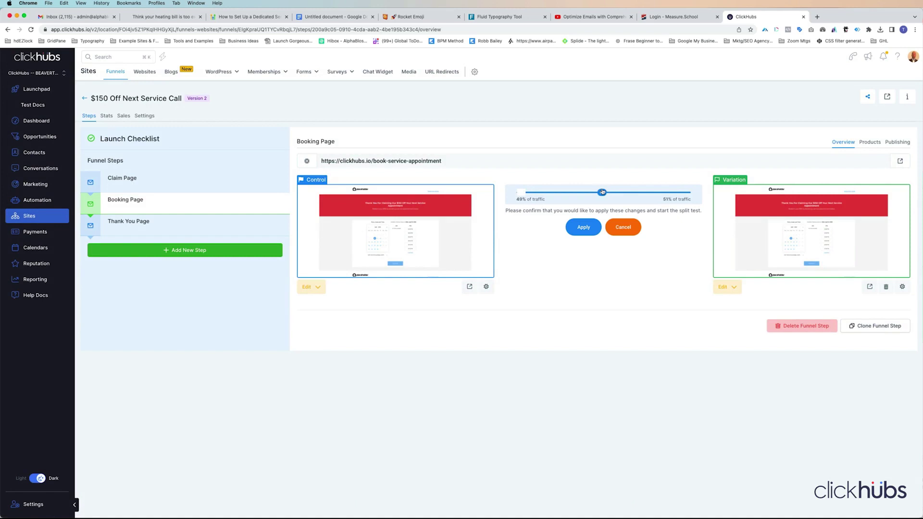
click(581, 231)
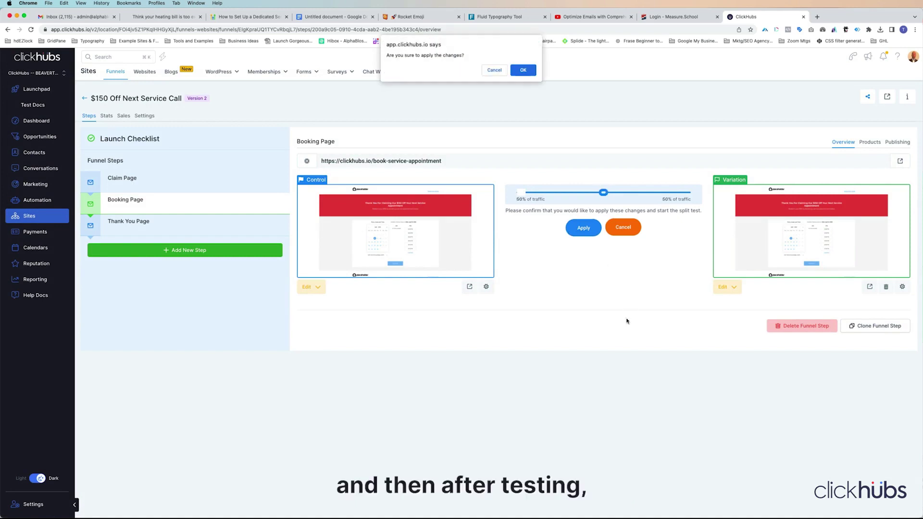
key(Return)
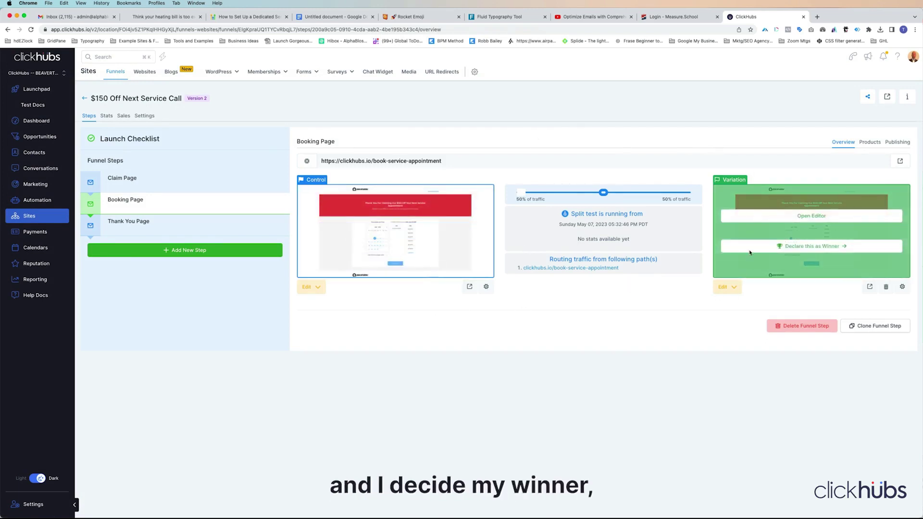
click(749, 249)
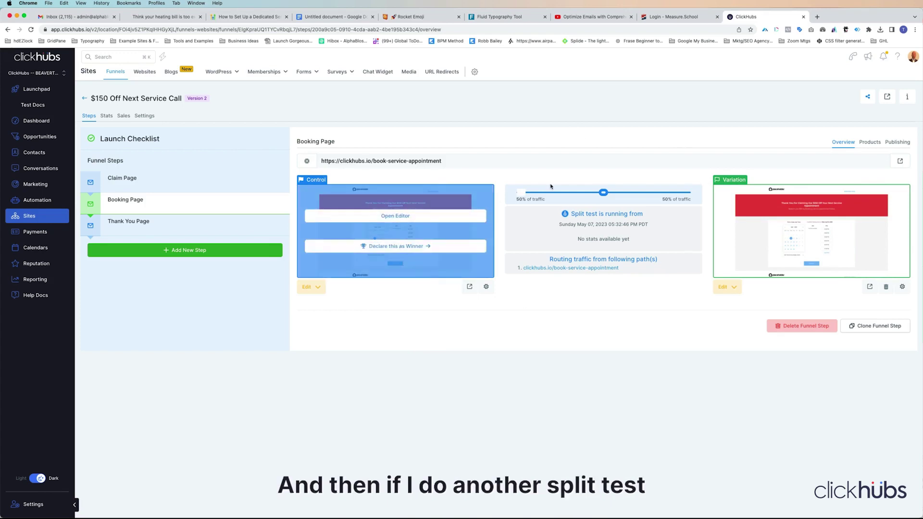
- Open the Booking Page's step URL in an incognito window and check which page's path loads
mouse_move(818, 235)
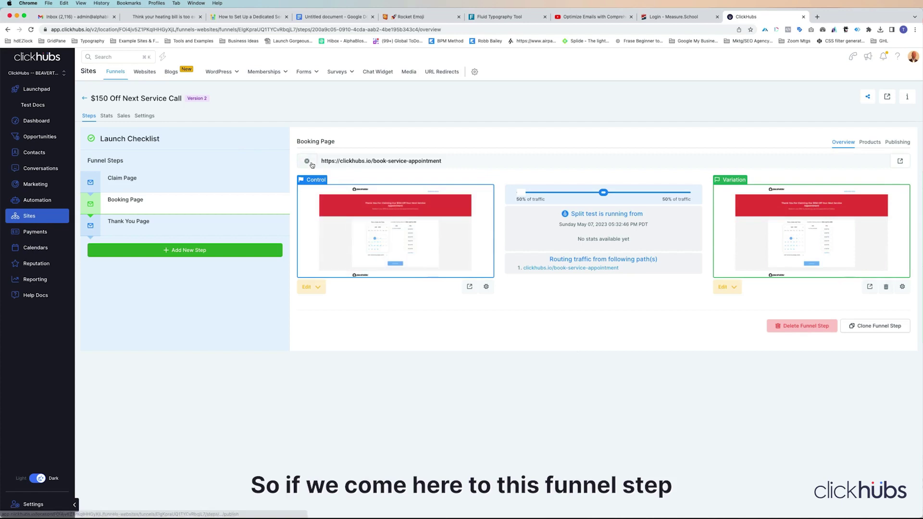
right_click(900, 162)
click(915, 182)
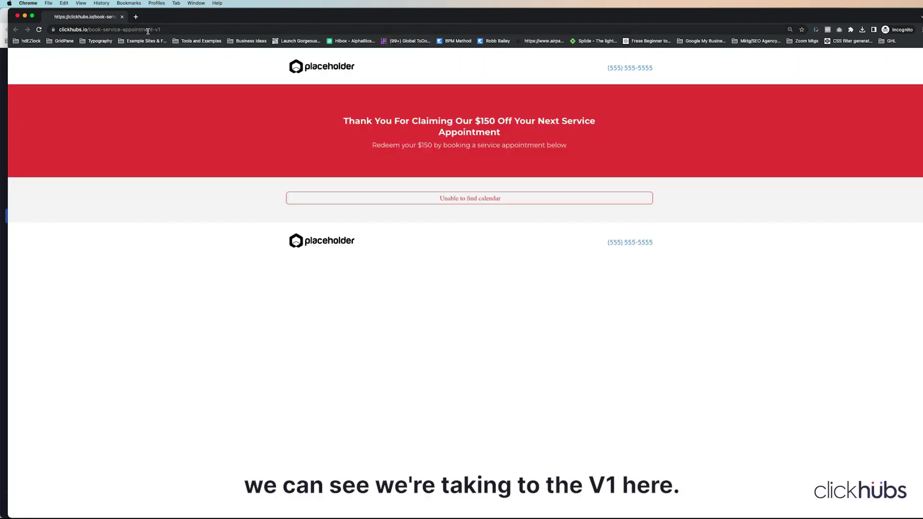
- Reopen the Booking Page's step URL in fresh incognito windows and check whether both the control and variation paths get served
click(17, 16)
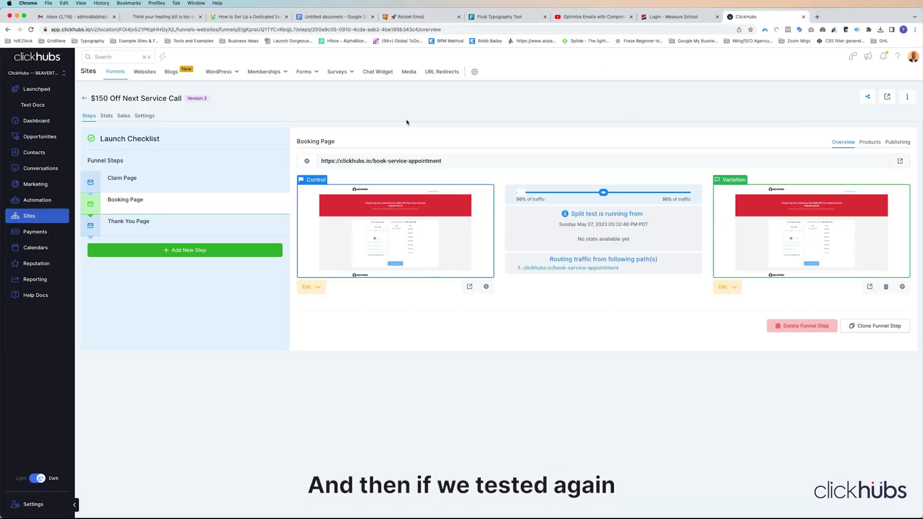
right_click(899, 163)
click(913, 180)
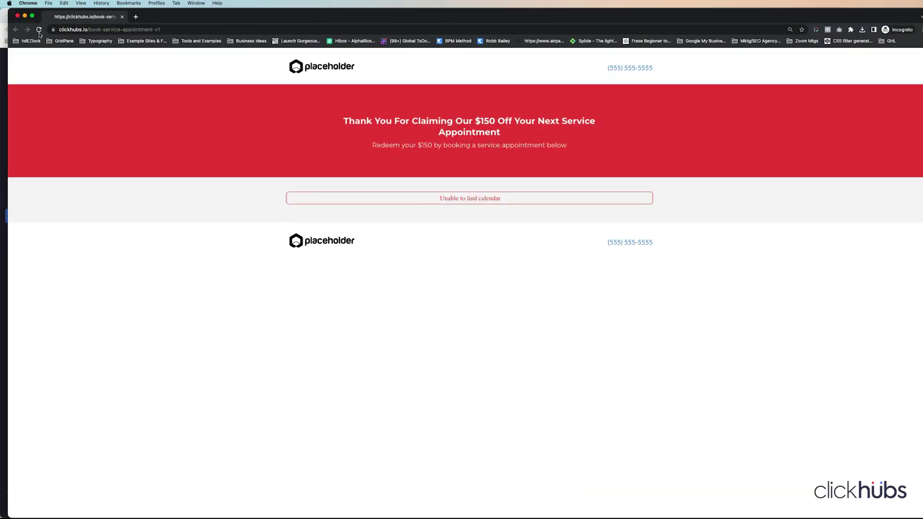
click(17, 16)
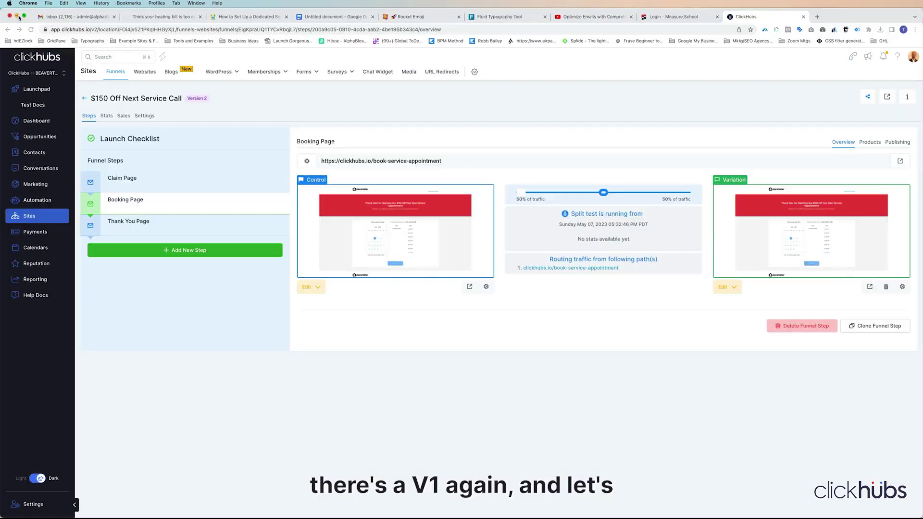
right_click(903, 166)
click(913, 182)
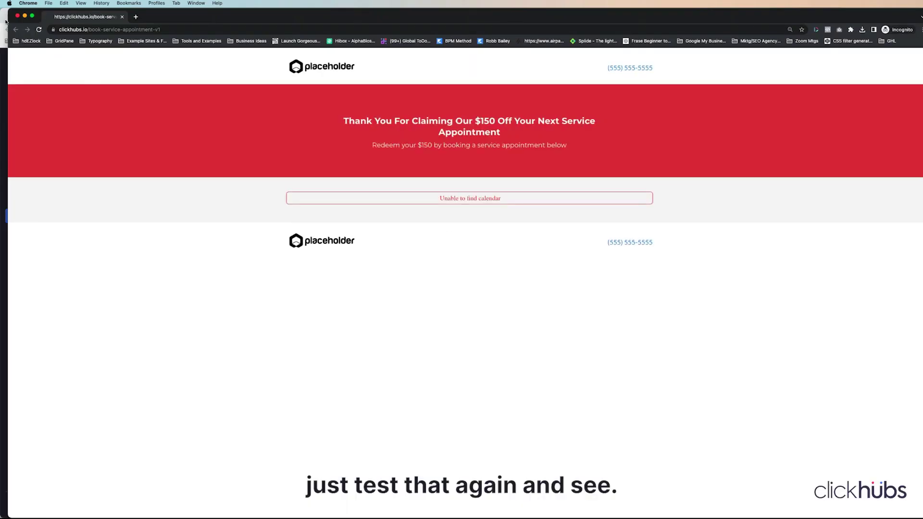
click(17, 16)
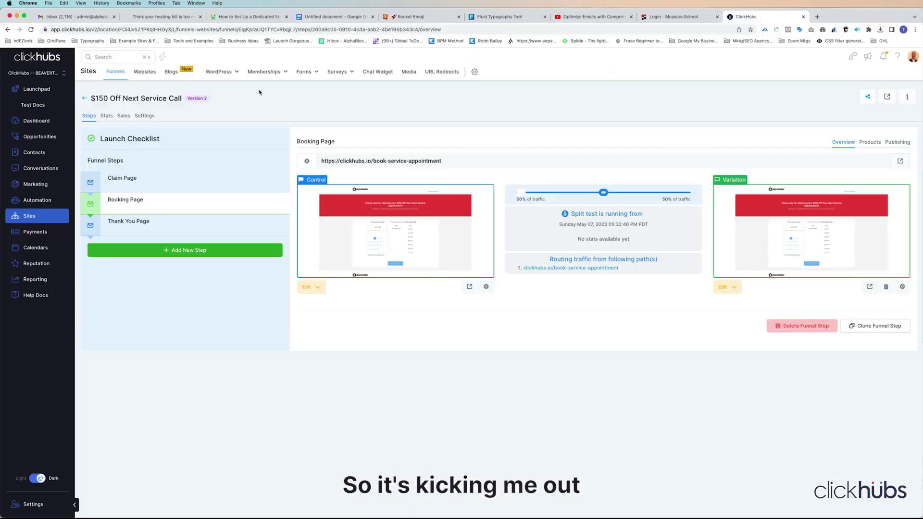
right_click(899, 161)
click(912, 182)
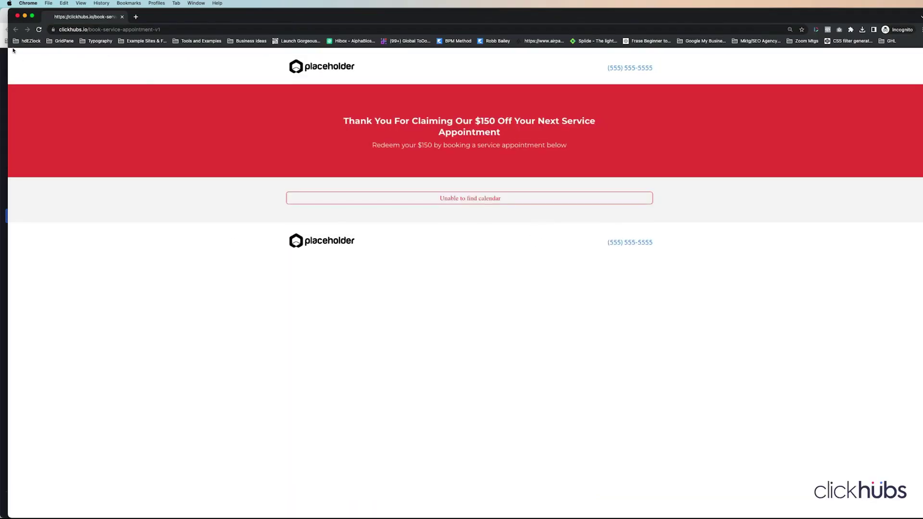
click(18, 16)
right_click(899, 161)
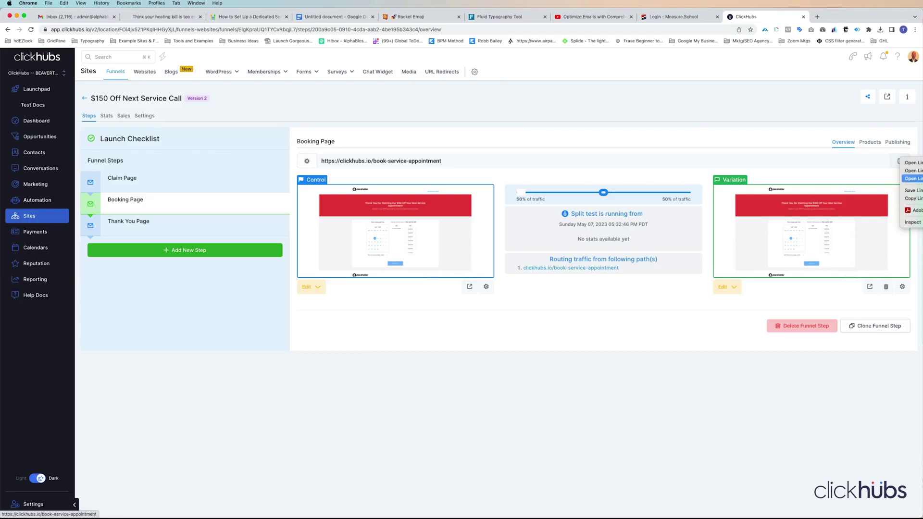
click(912, 178)
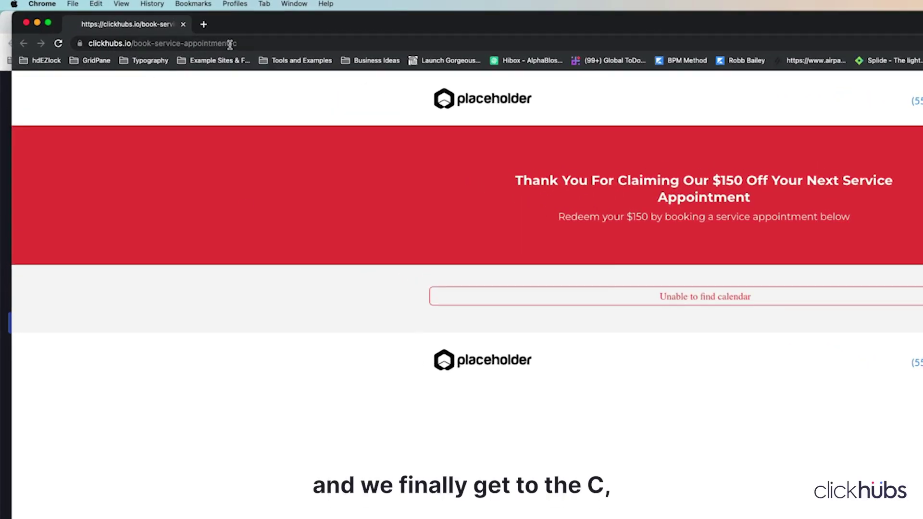
click(27, 23)
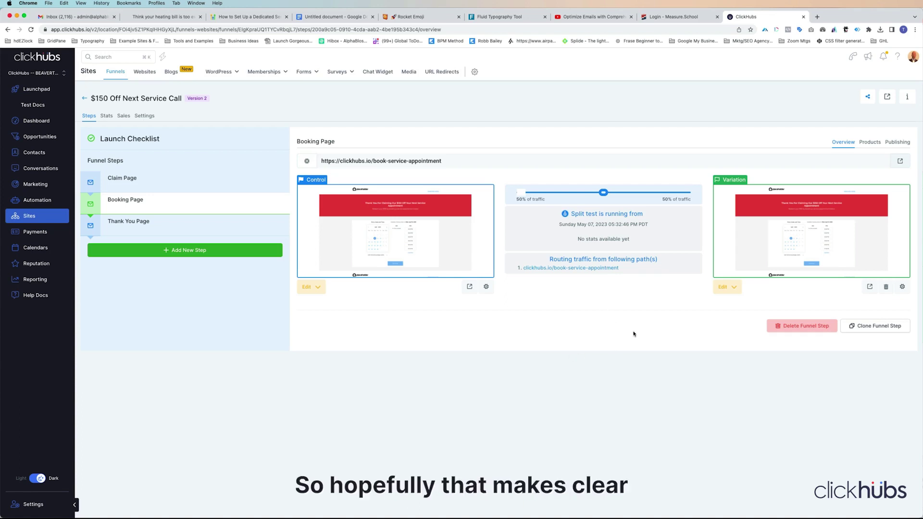
- Review the funnel's domain and its main path in the funnel settings, reloading the funnel if the domain is not filled in
click(150, 222)
click(136, 199)
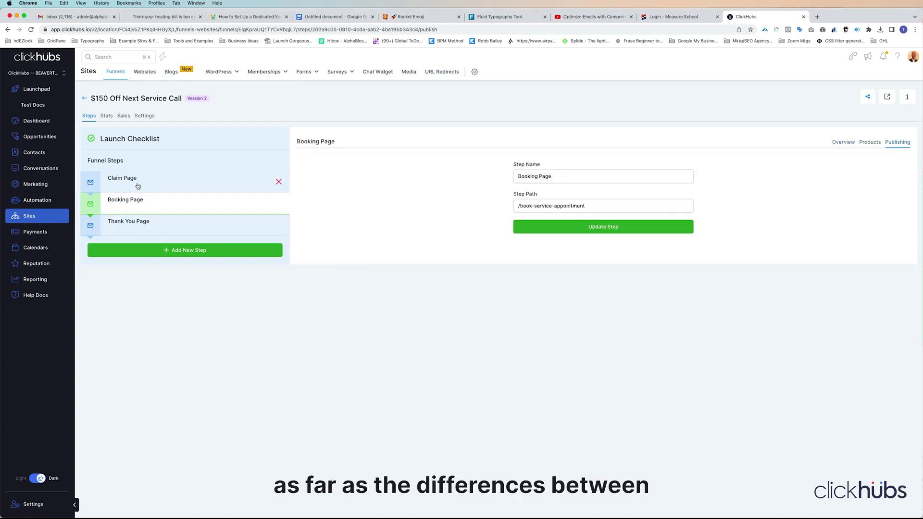
click(278, 182)
click(143, 116)
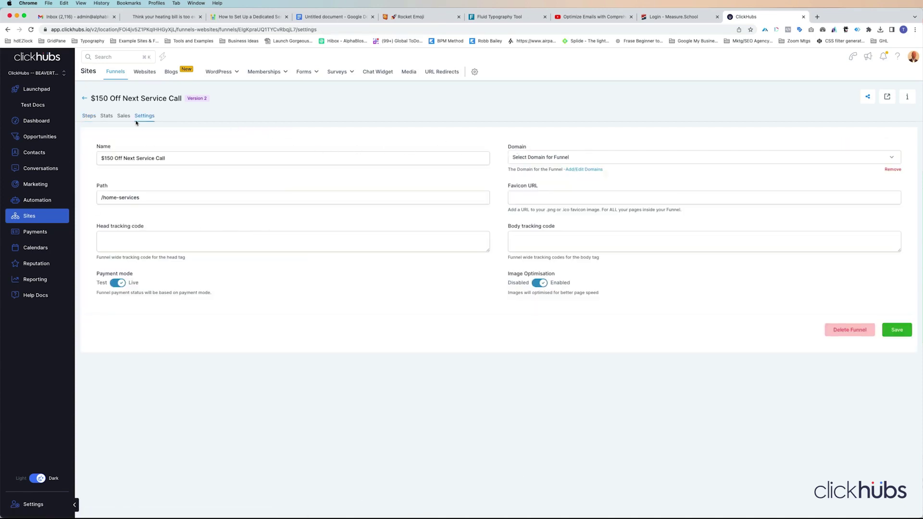
click(548, 157)
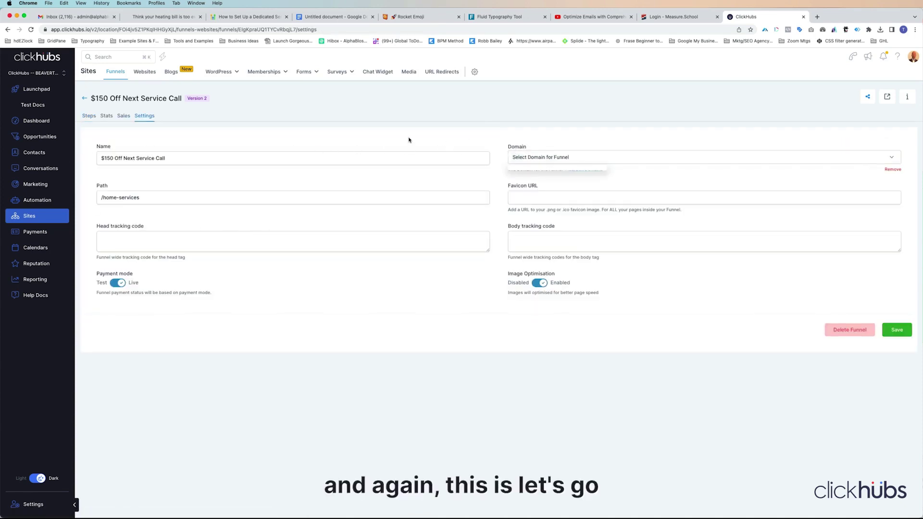
click(89, 116)
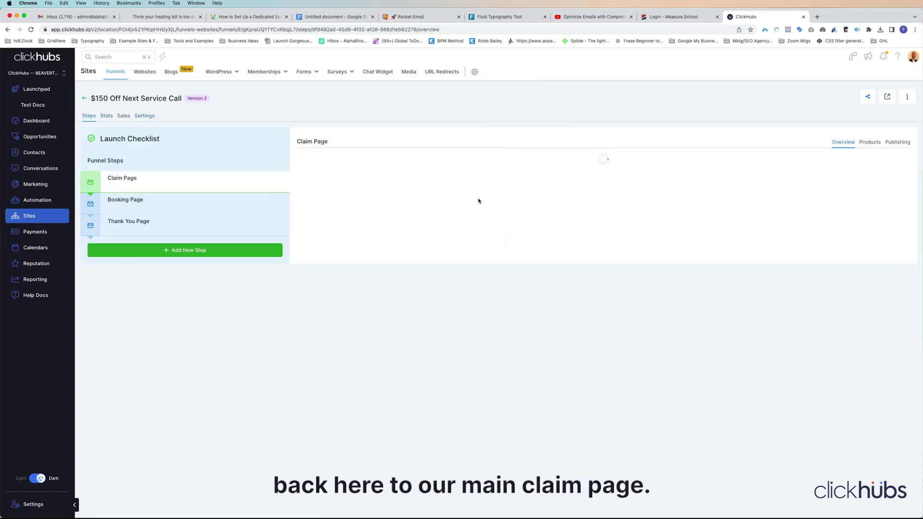
key(super+r)
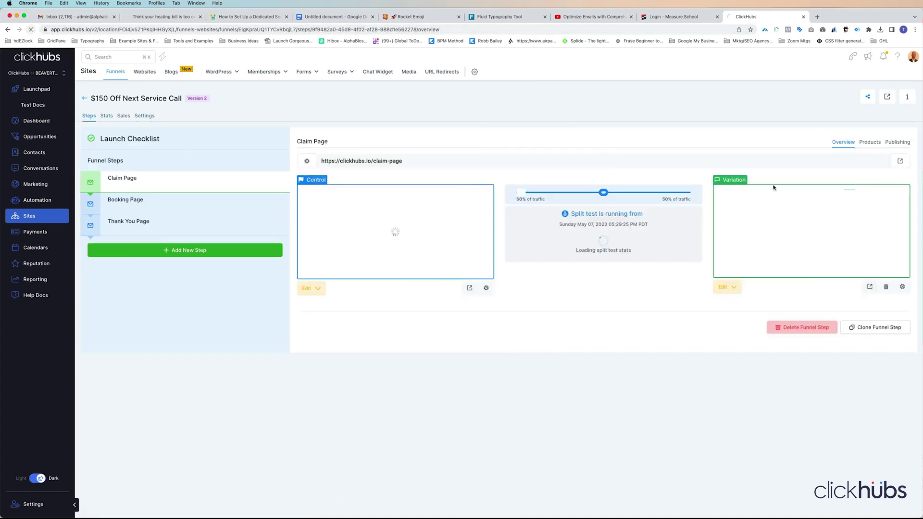
click(144, 116)
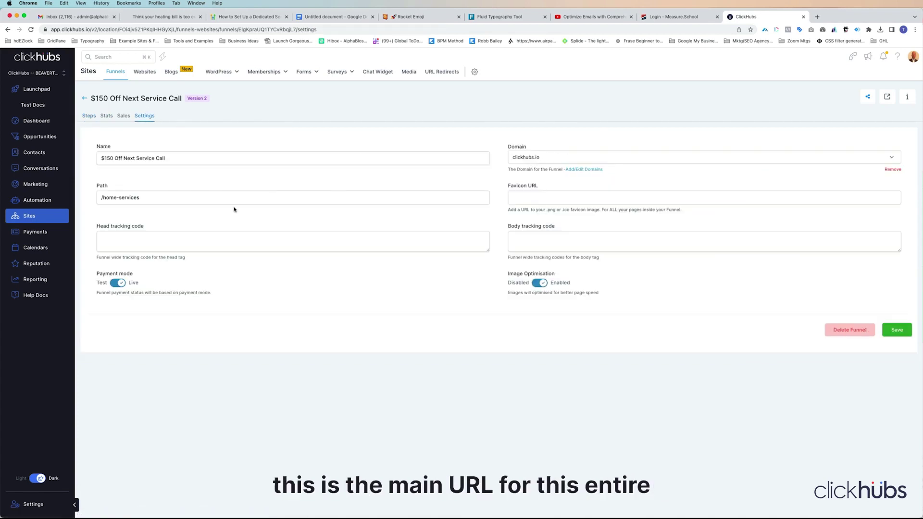
triple_click(163, 197)
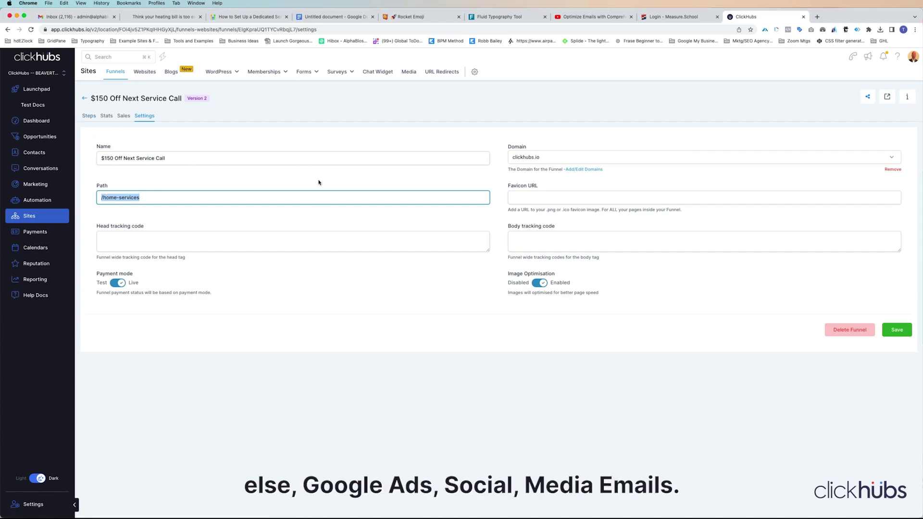
- Reopen the $150 Off Next Service Call funnel and review the Claim Page's step URL, control path and variation path, plus the Booking Page's overview
click(84, 100)
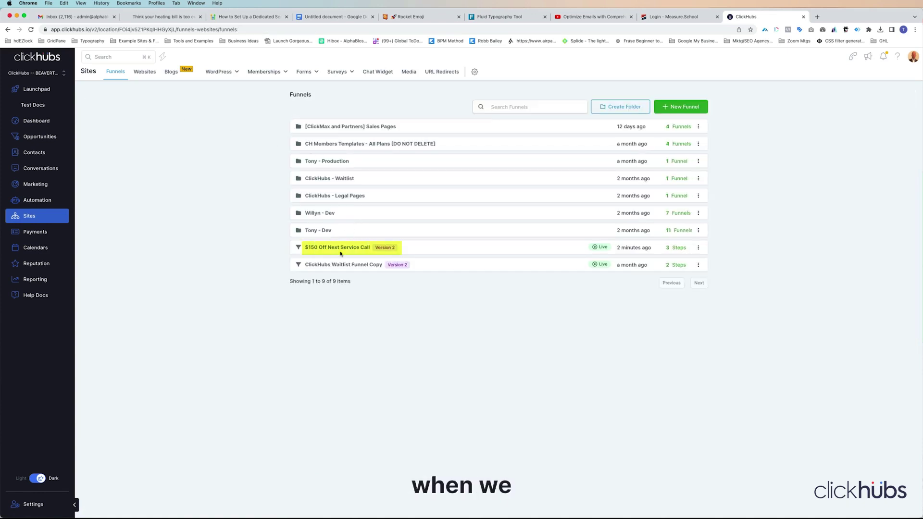
click(341, 248)
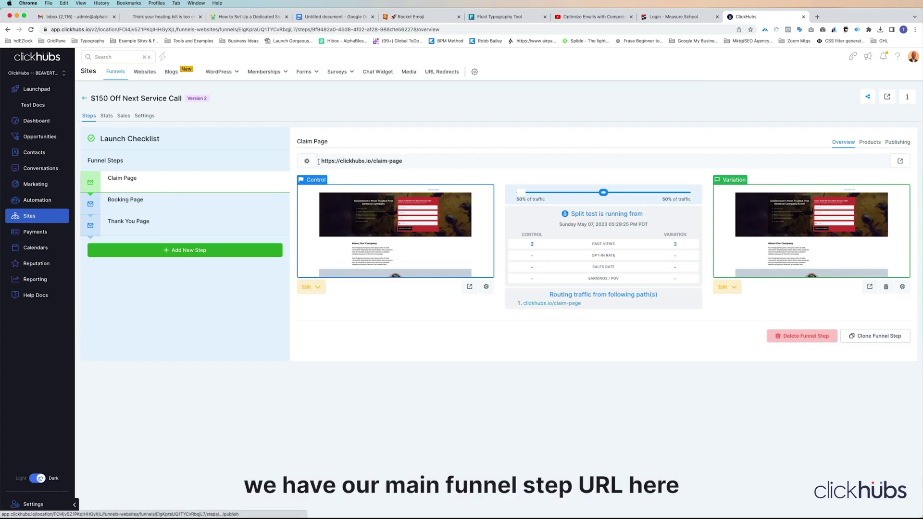
drag(320, 161, 404, 161)
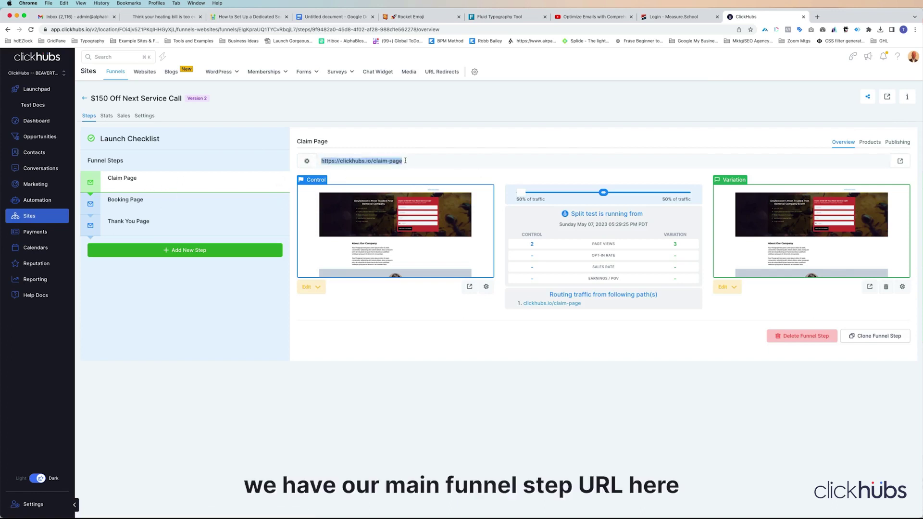
click(486, 288)
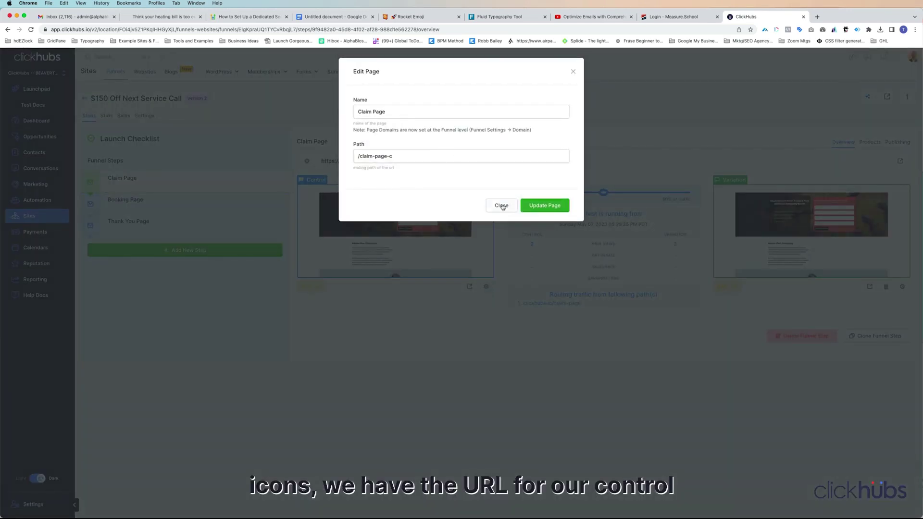
click(501, 205)
click(902, 287)
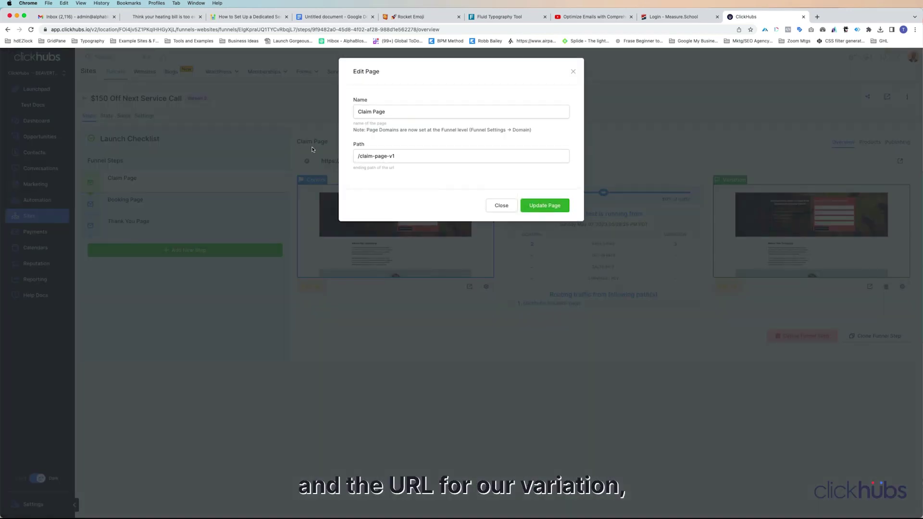
click(501, 206)
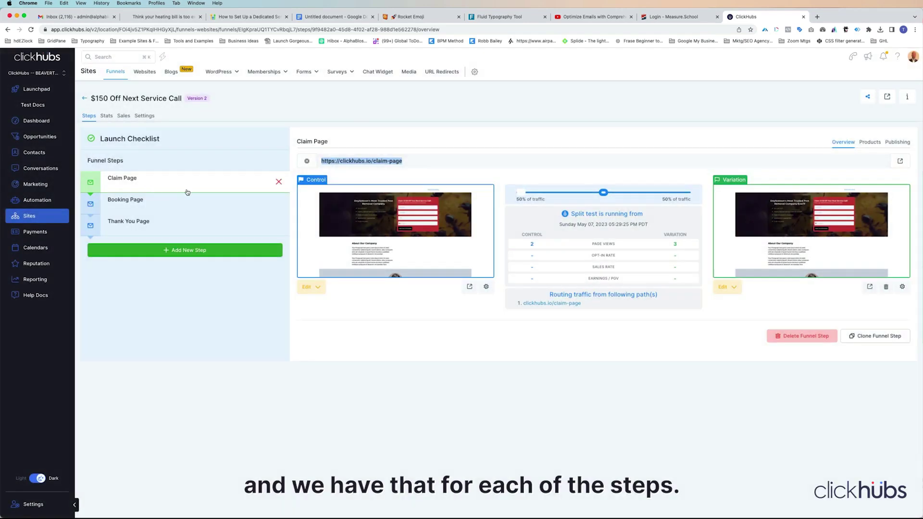
click(176, 207)
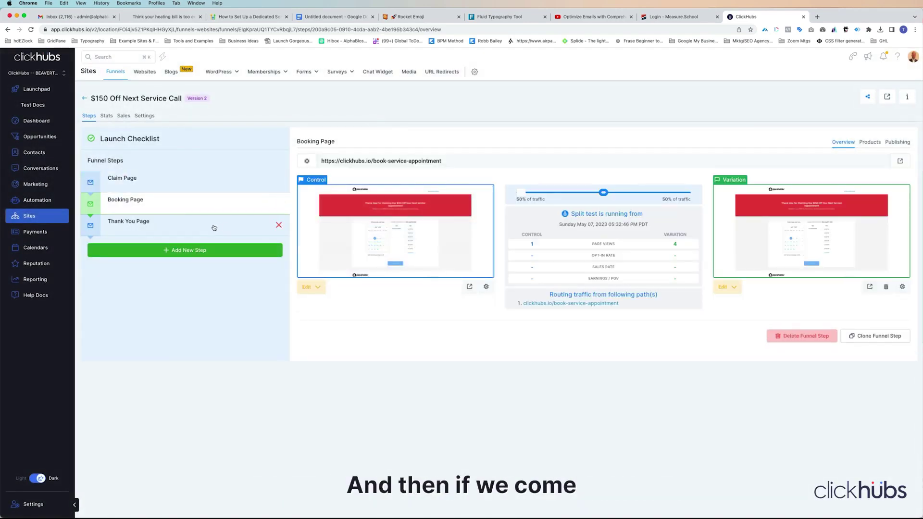
- Try to shorten the Thank You Page's step path to /thank-you and update the step
click(190, 226)
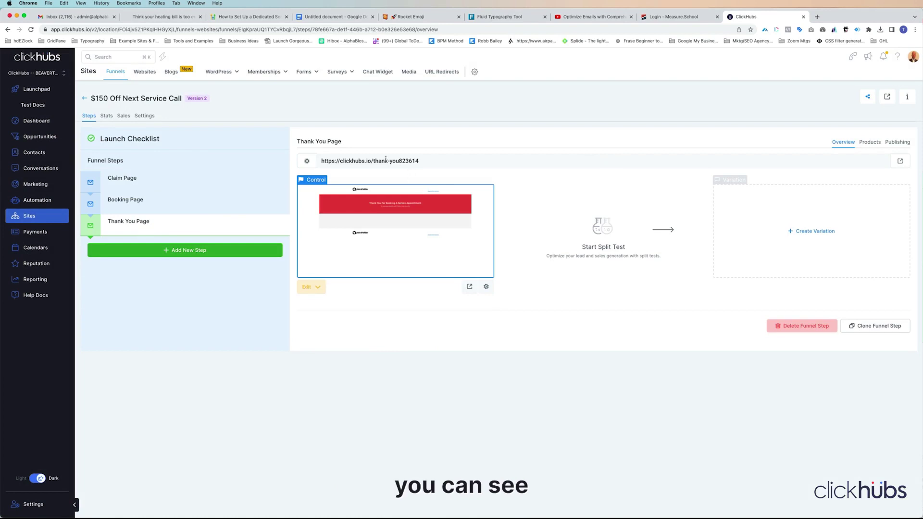
click(307, 160)
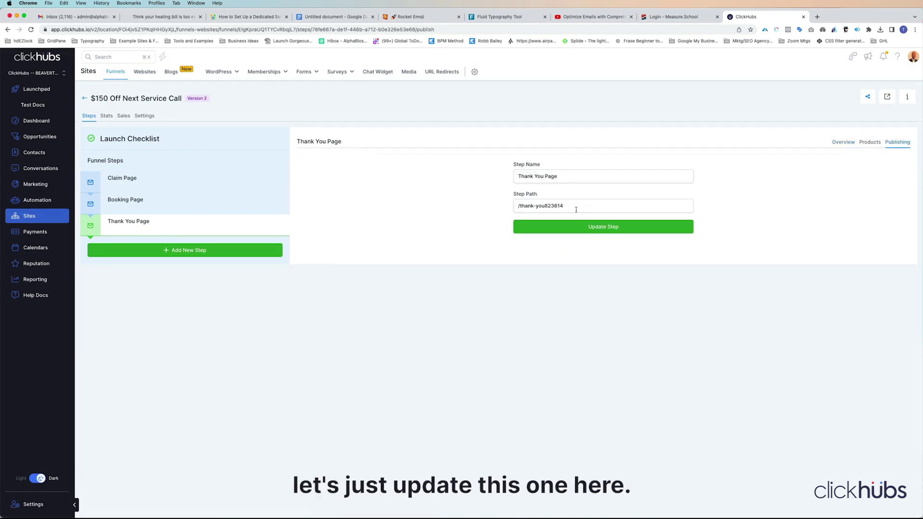
drag(545, 206, 600, 204)
key(BackSpace)
click(650, 231)
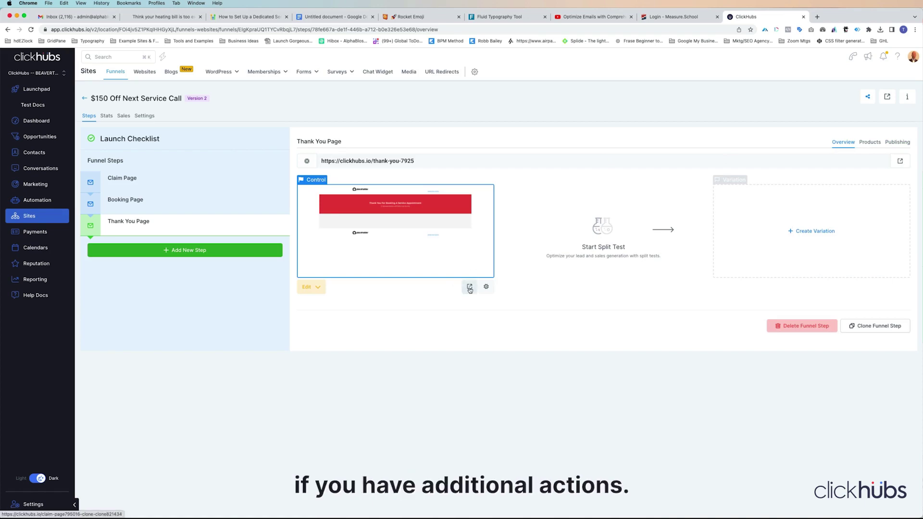
- Set the path of the Thank You Page's control page to /thank-you-c and update the page
click(486, 287)
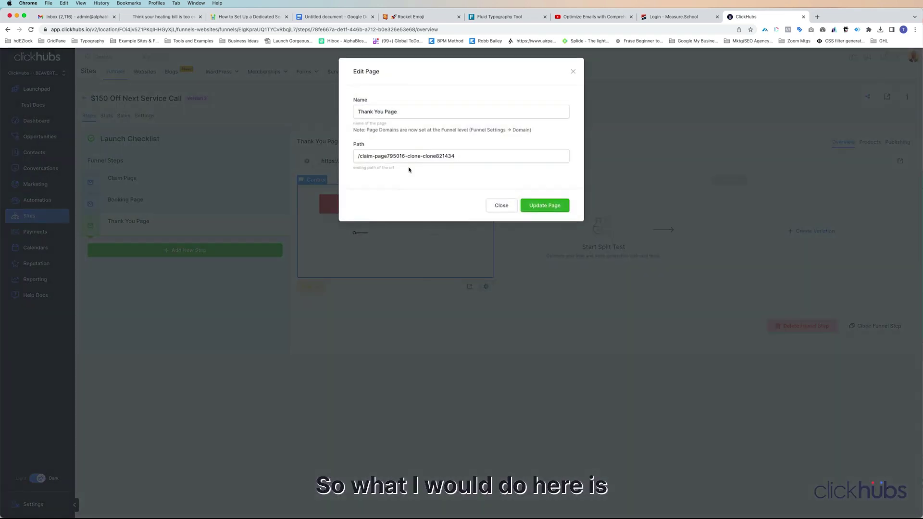
drag(361, 156, 491, 158)
text(thank)
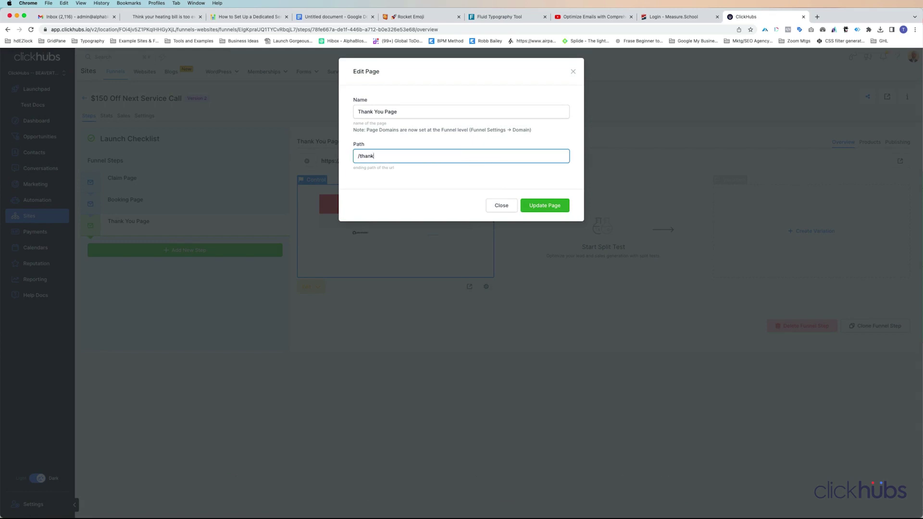
text(-you-c)
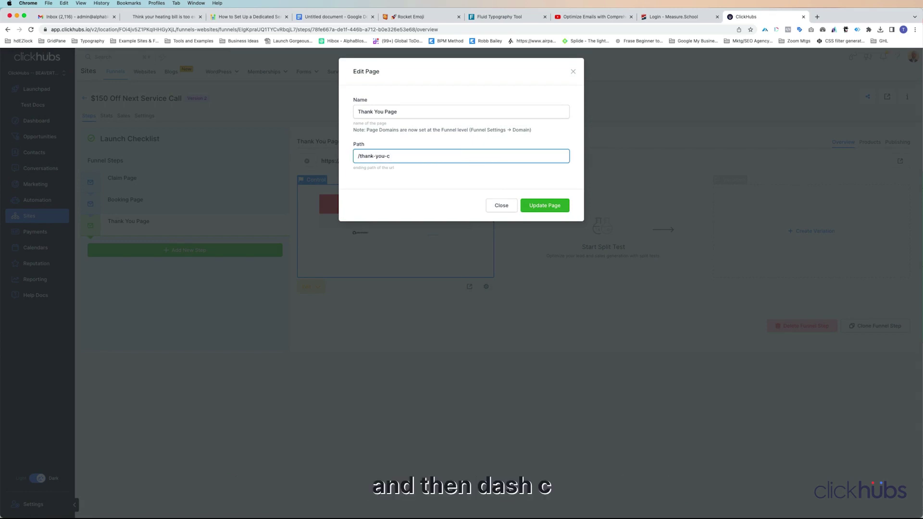
click(525, 205)
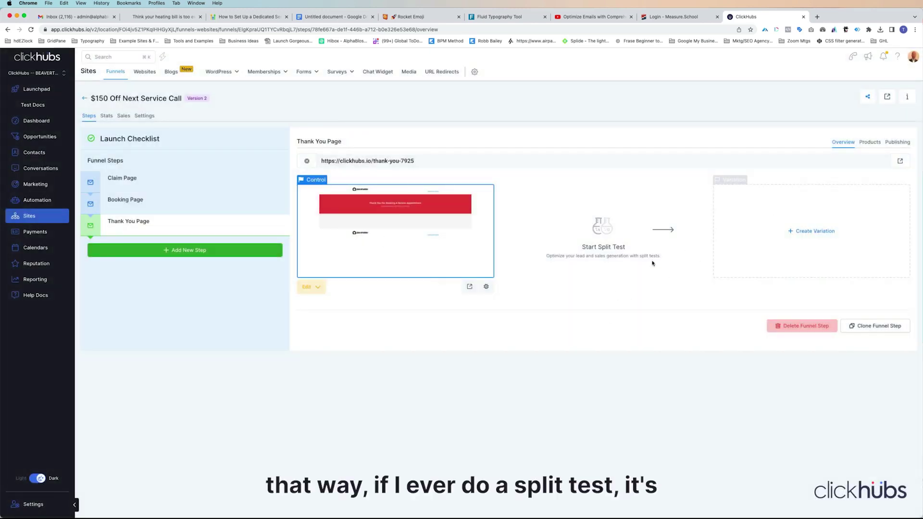
- Set the Thank You Page's step path to /service-call-thank-you, copy the path text without the slash and update the step
drag(373, 161, 413, 161)
click(375, 161)
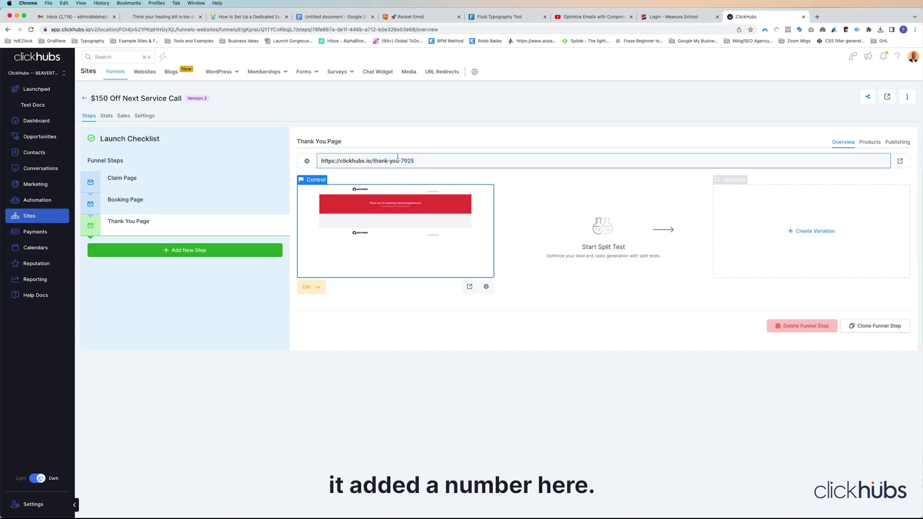
drag(375, 160, 415, 161)
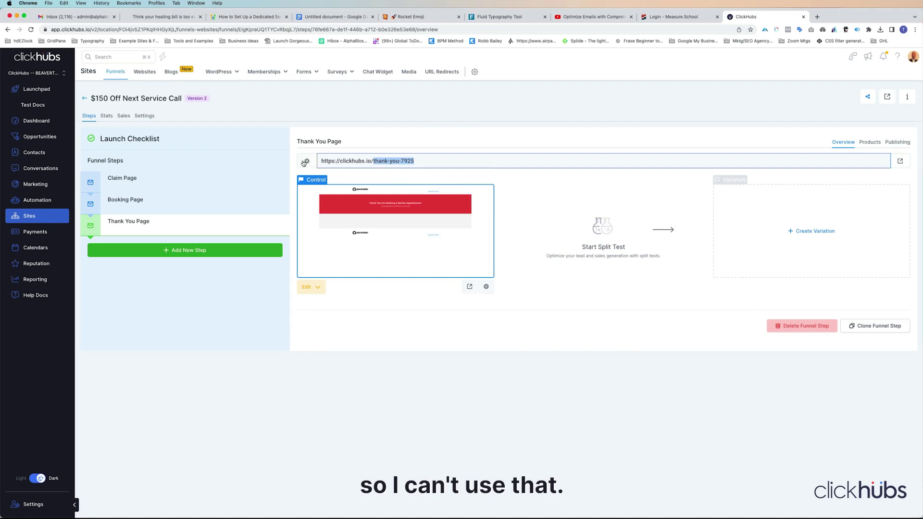
click(305, 163)
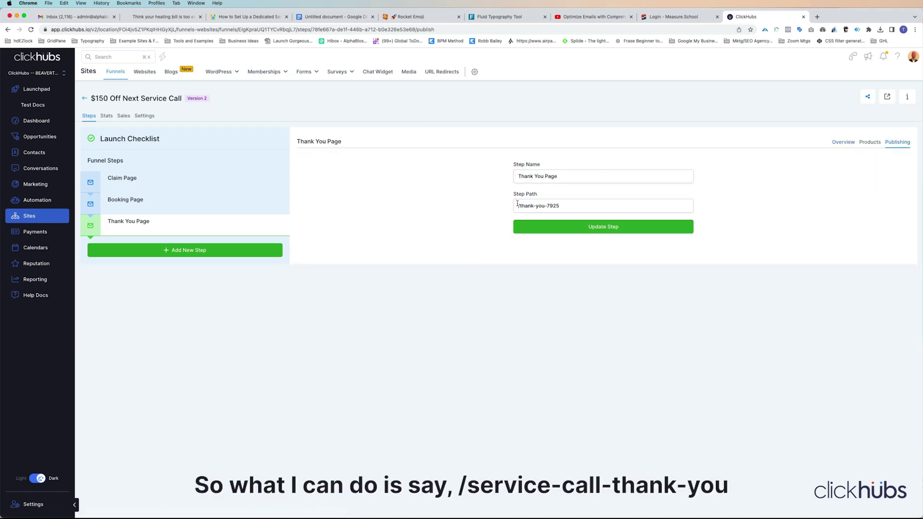
drag(519, 206, 737, 205)
text(service-ca)
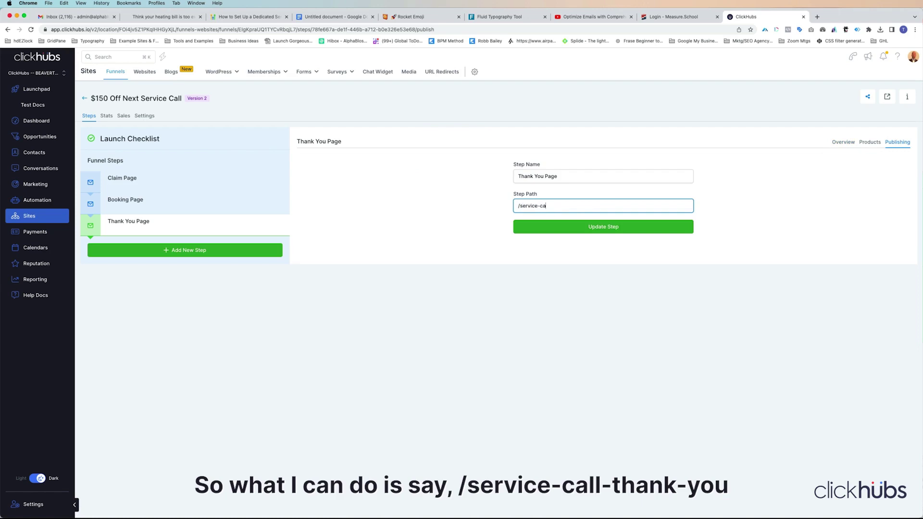
text(ll-thank-you)
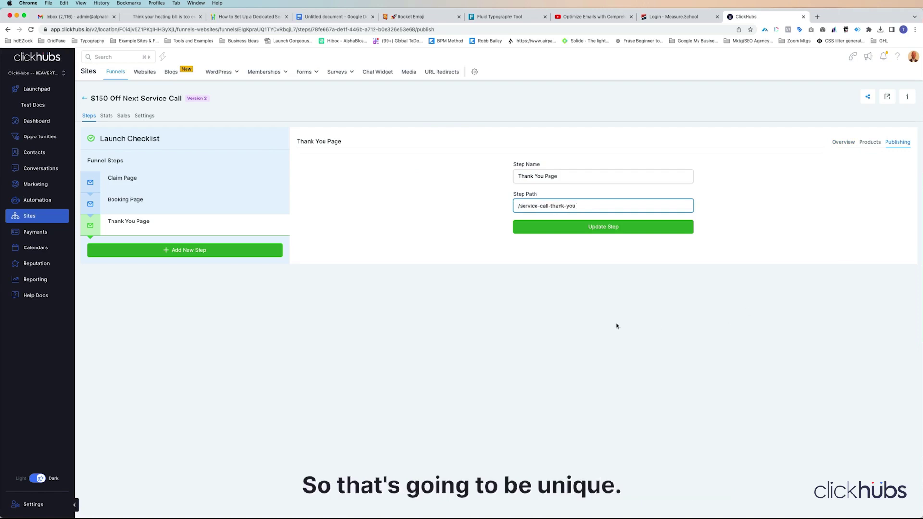
drag(519, 205, 580, 216)
key(super+c)
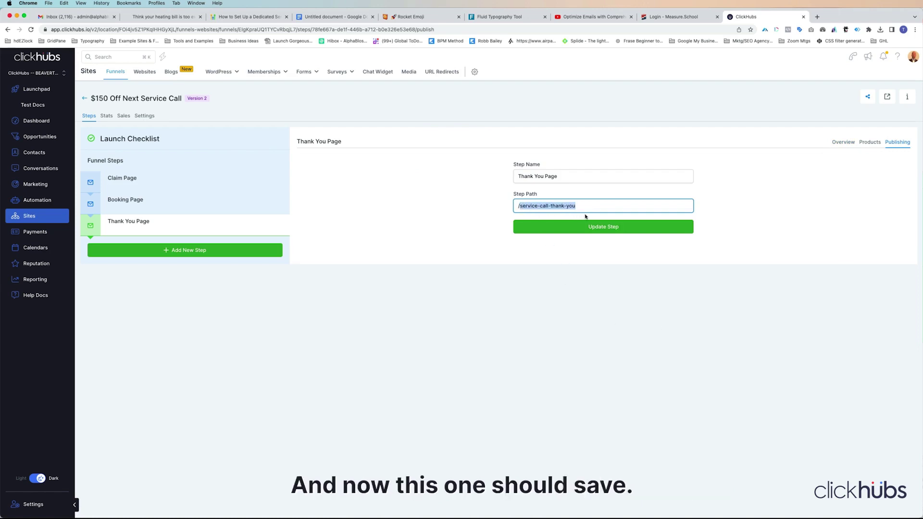
click(591, 227)
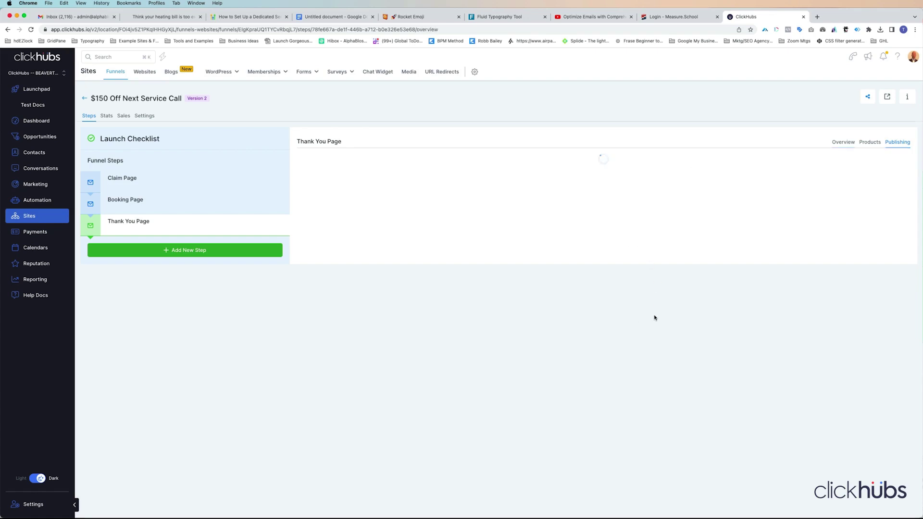
- Set the path of the Thank You Page's control page to /service-call-thank-you-c, update the page and recheck the saved path
click(485, 287)
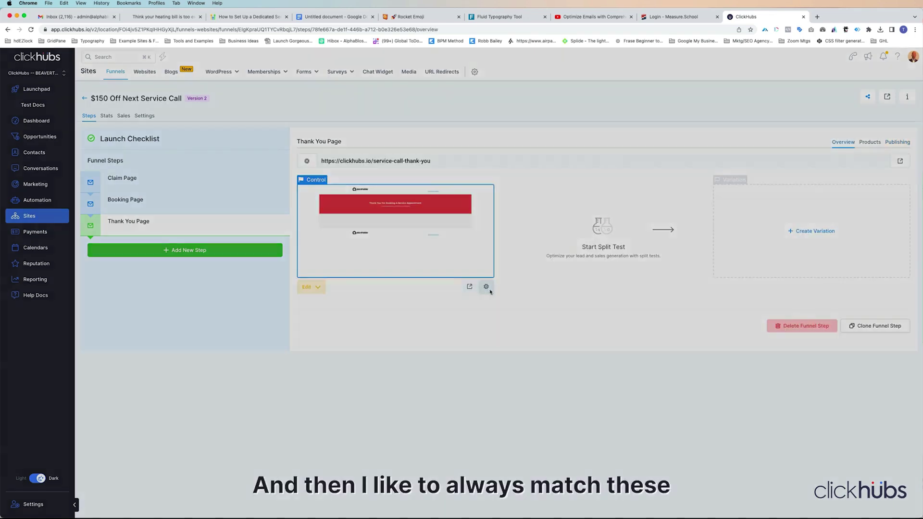
drag(361, 158, 383, 155)
key(super+v)
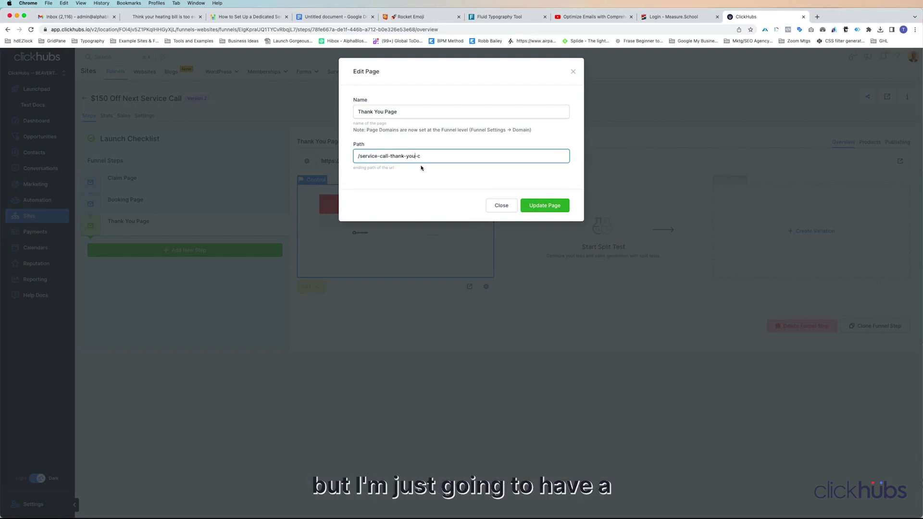
click(540, 205)
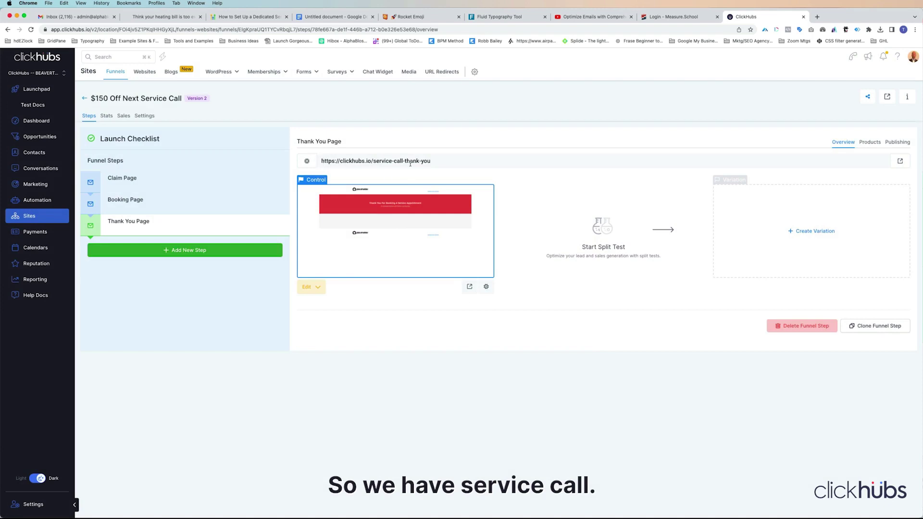
click(485, 286)
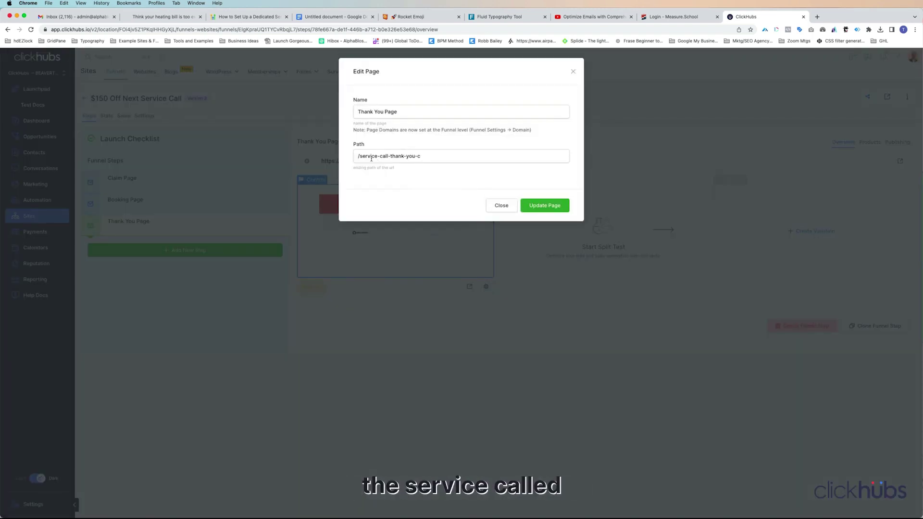
click(499, 207)
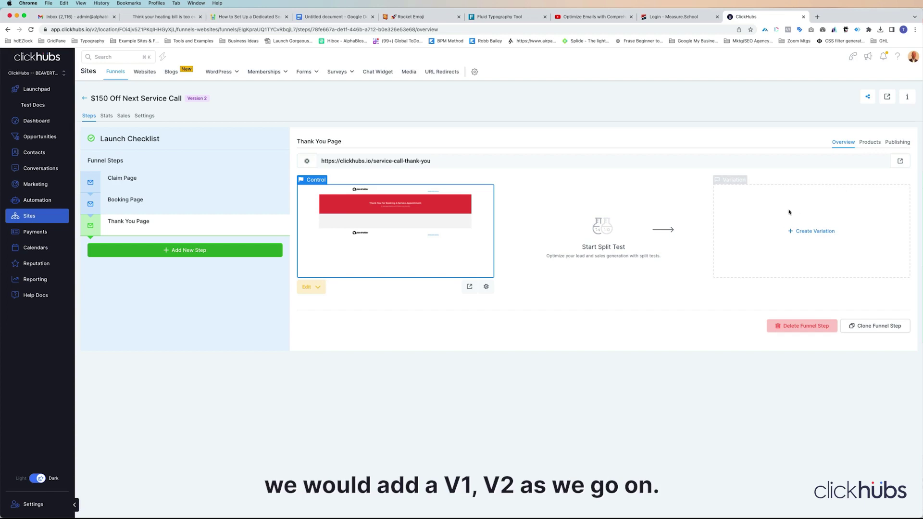
- Review the three funnel steps, the funnel's domain and path settings, and the Claim Page's split test between control and variation
click(136, 181)
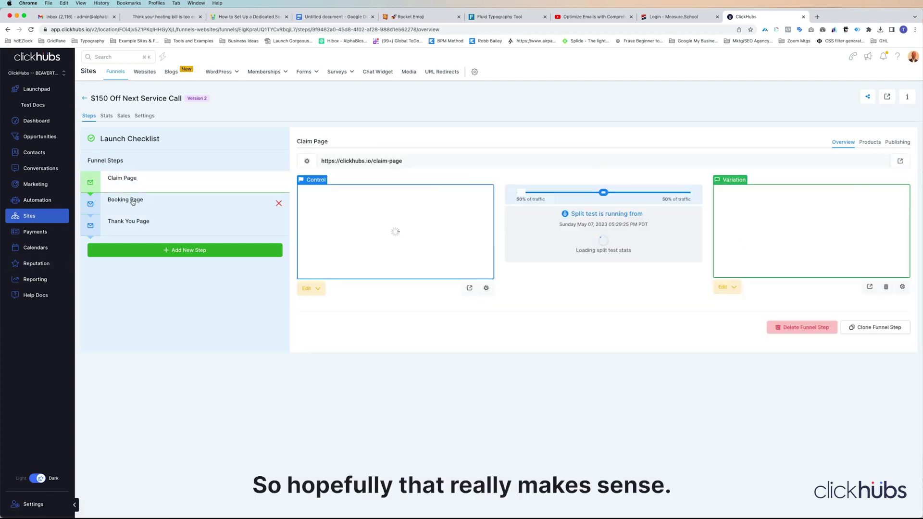
click(143, 202)
click(186, 227)
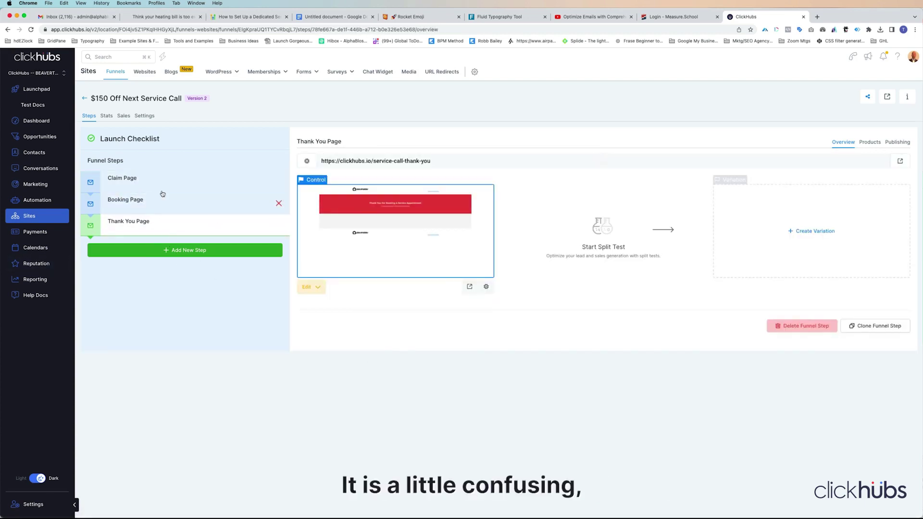
click(144, 116)
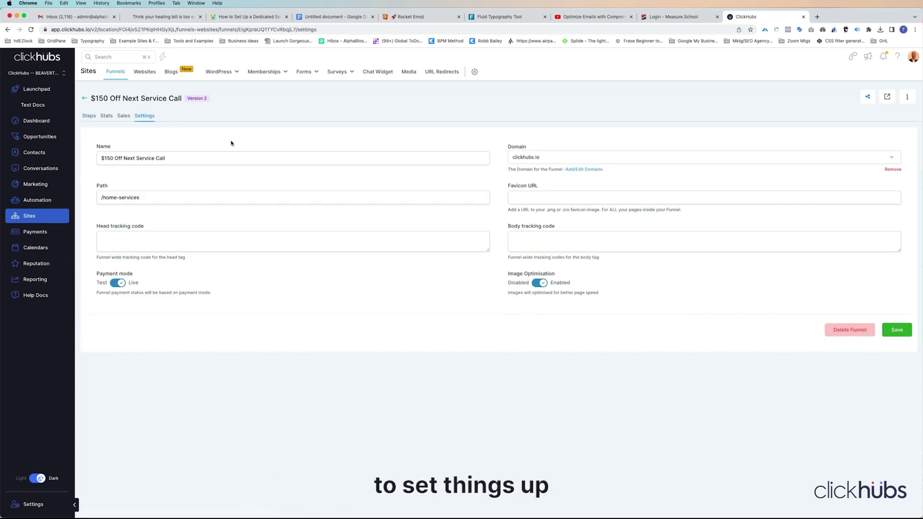
click(89, 116)
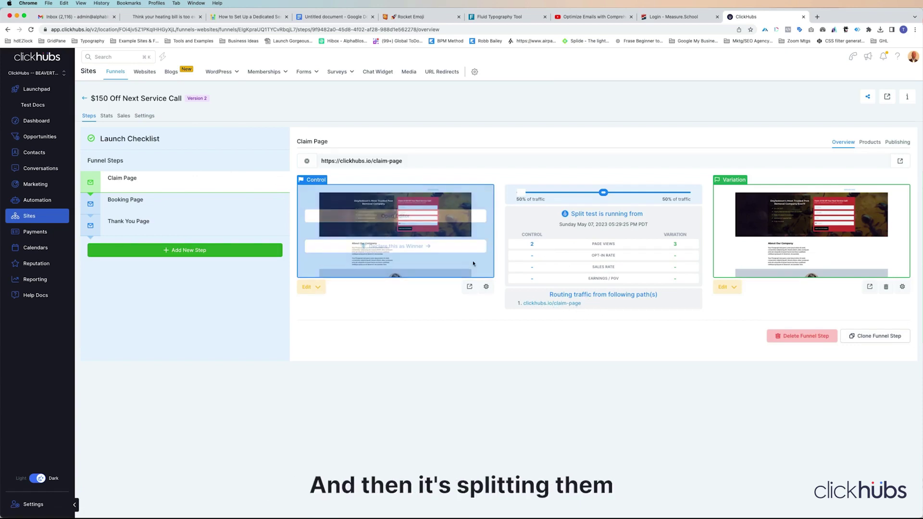
mouse_move(752, 216)
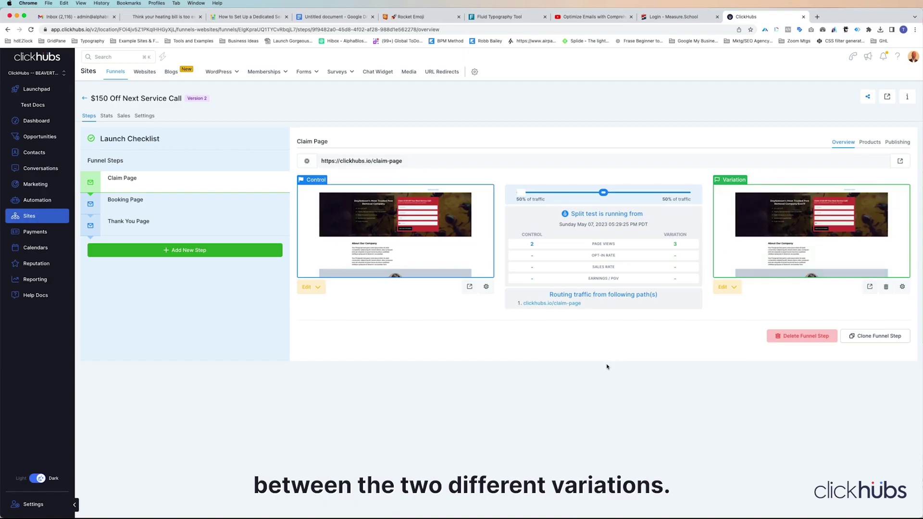